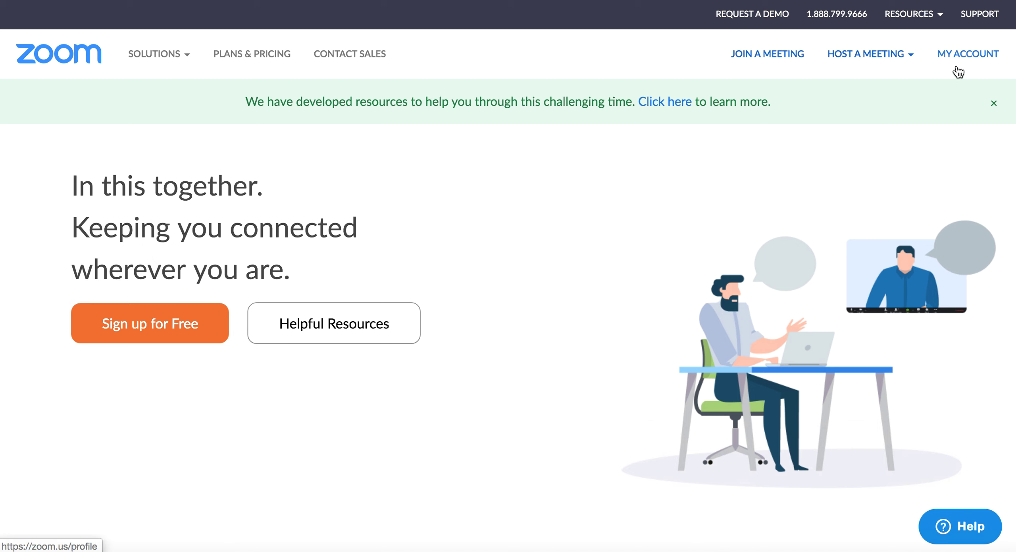
Start scheduling a new meeting from the account page and set its topic to "Write Your Own Flash Fiction".
left_click(970, 55)
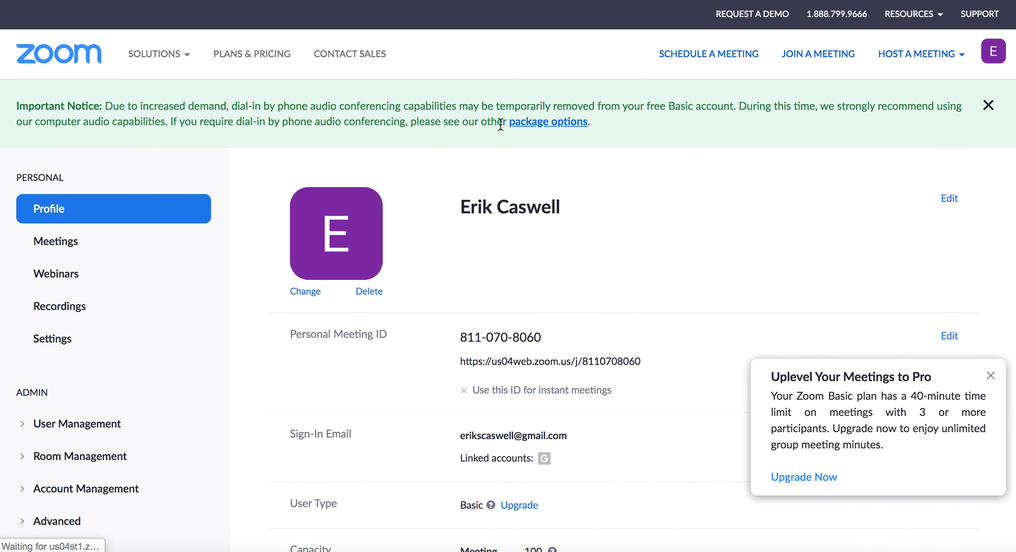
left_click(710, 56)
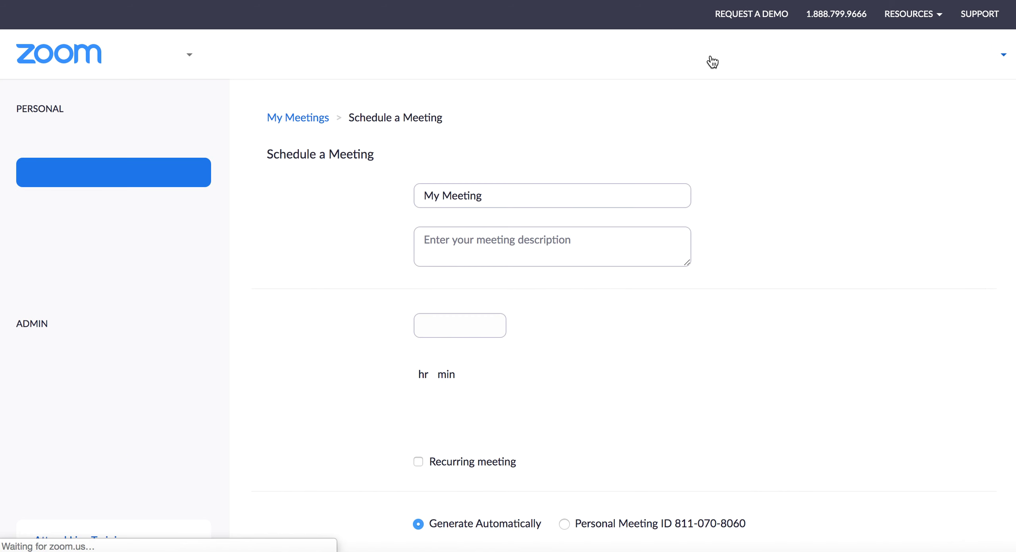
scroll(623, 159, "down", 2)
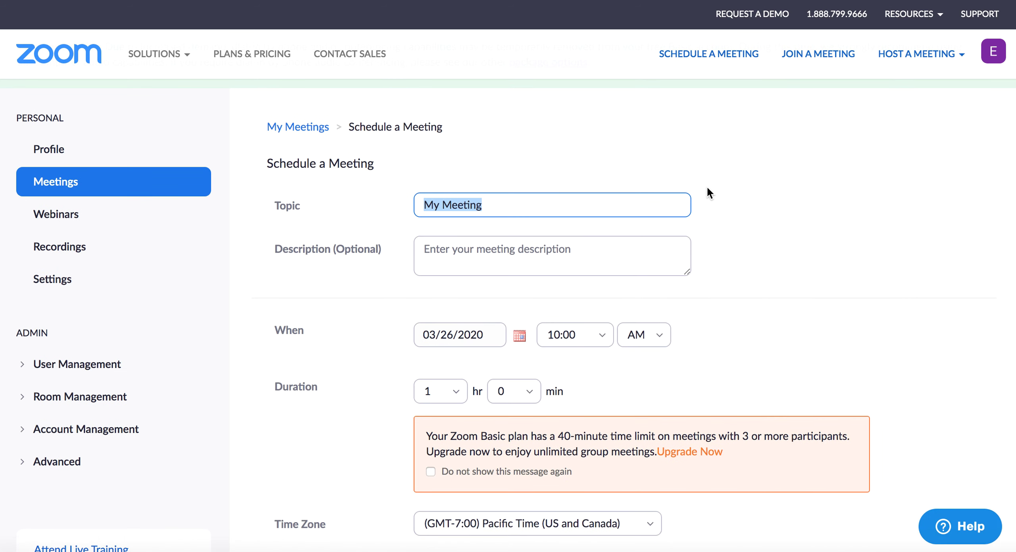
type("Write Your Own Flash Fiction")
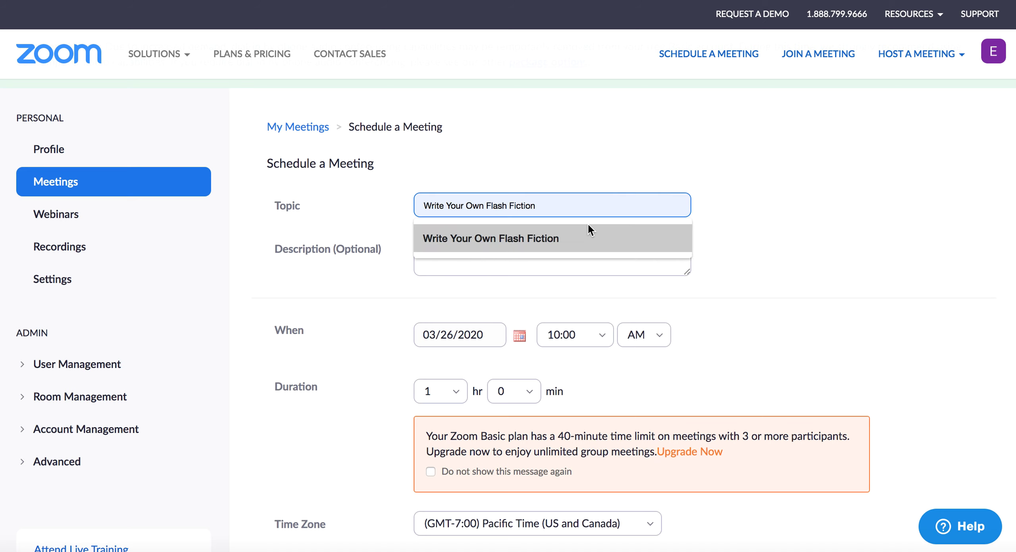
left_click(592, 230)
left_click(530, 252)
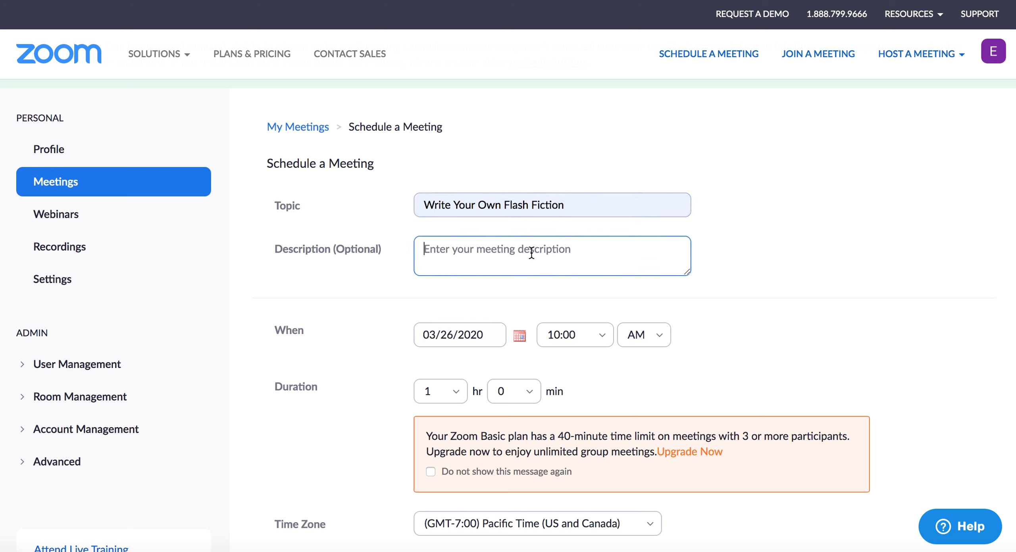
Set the meeting's date to 03/27/2020 and its start time to 2:00 PM.
left_click(516, 338)
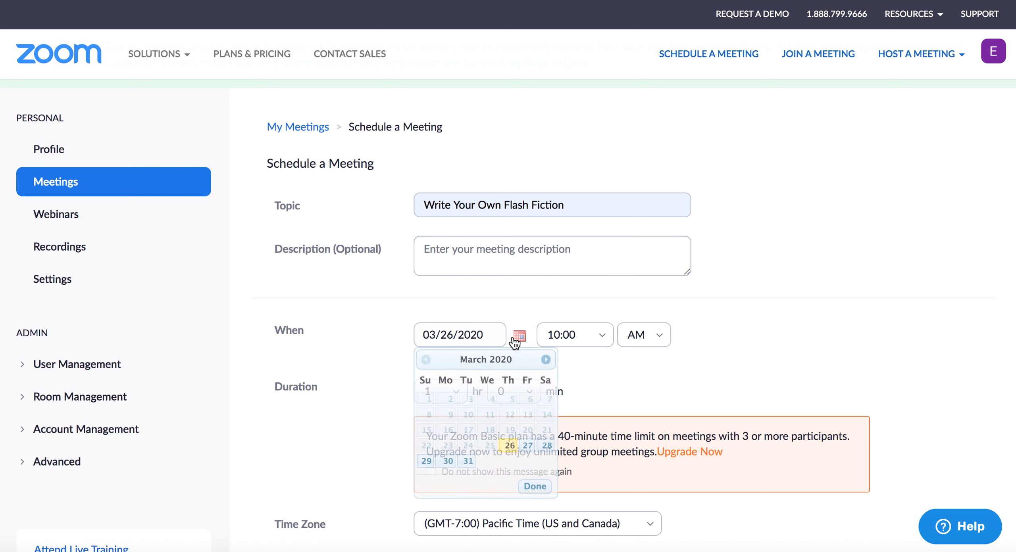
left_click(533, 446)
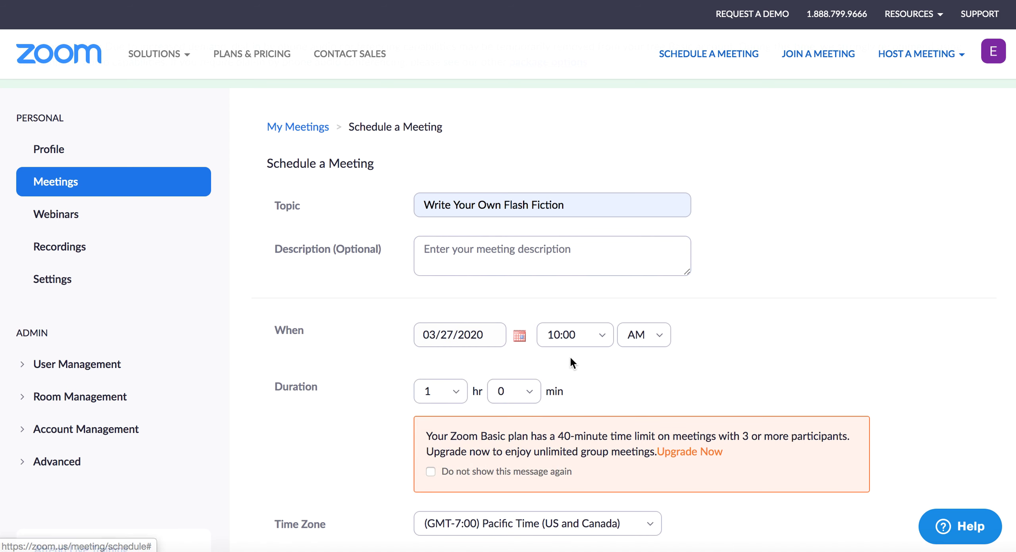
left_click(586, 335)
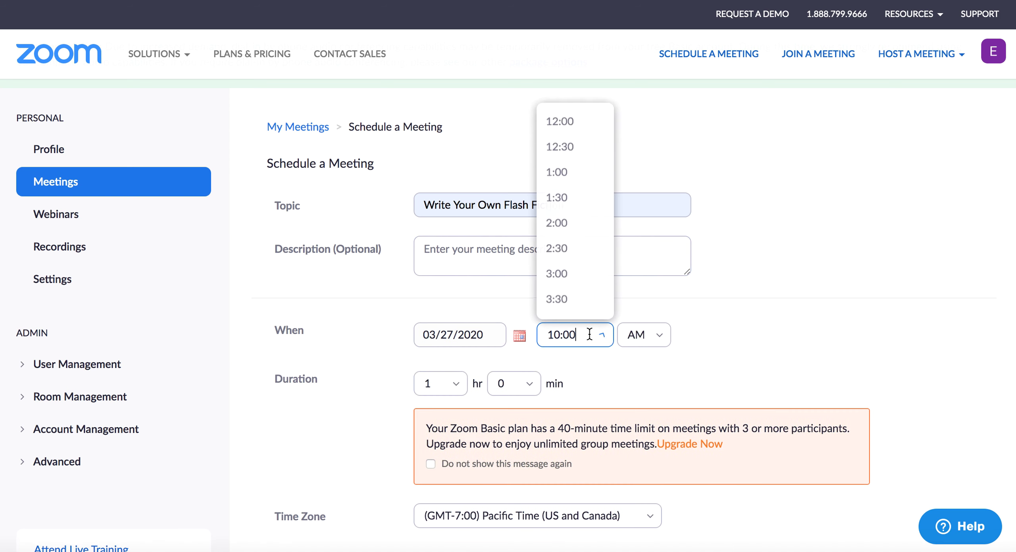
left_click(568, 223)
left_click(646, 339)
left_click(645, 396)
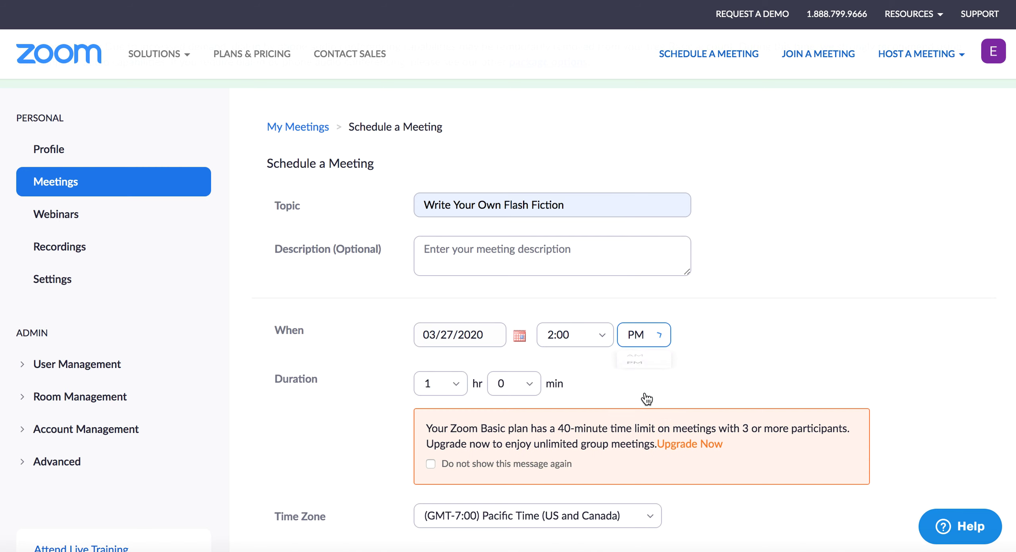
Set the meeting's time zone to (GMT-4:00) Eastern Time (US and Canada).
scroll(390, 422, "down", 3)
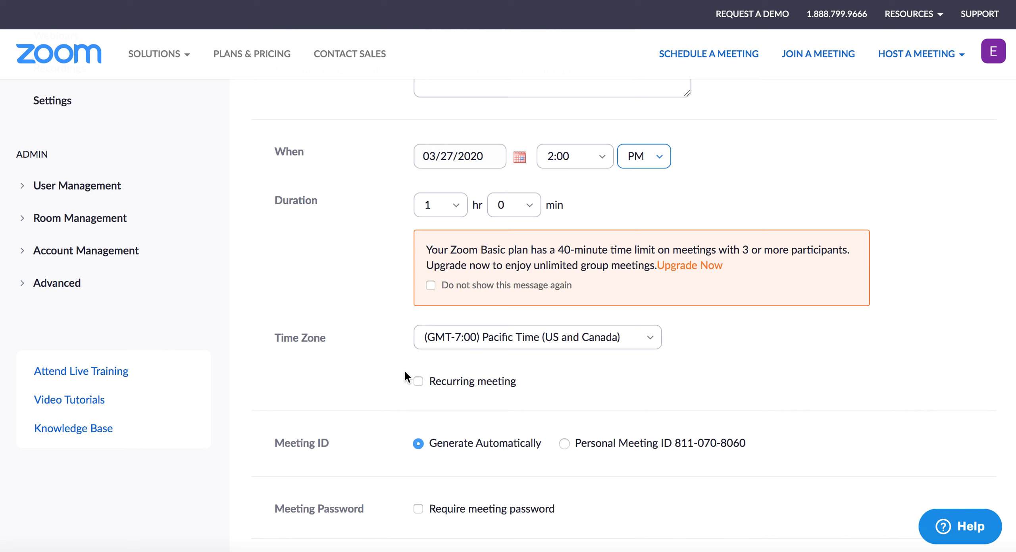
left_click(469, 337)
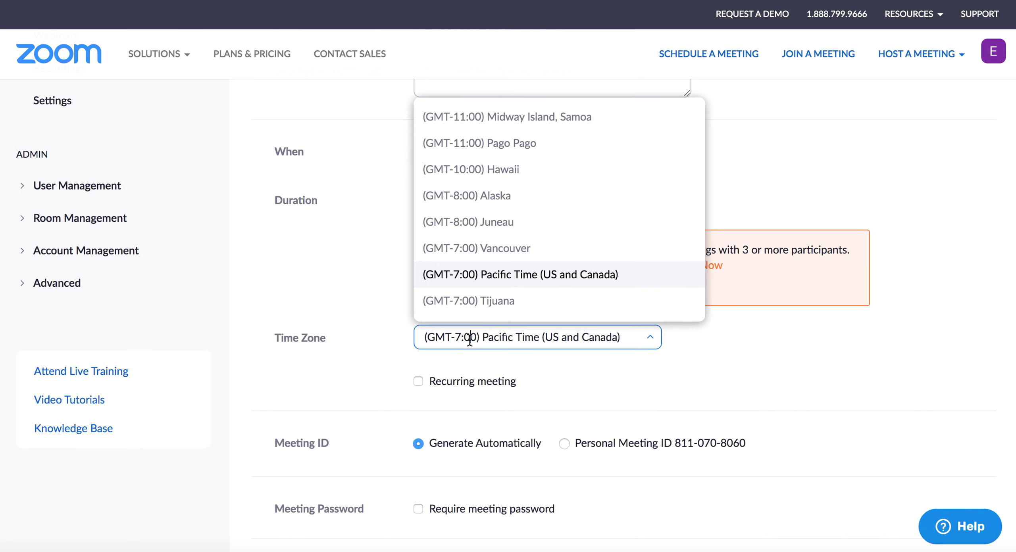
scroll(478, 311, "down", 5)
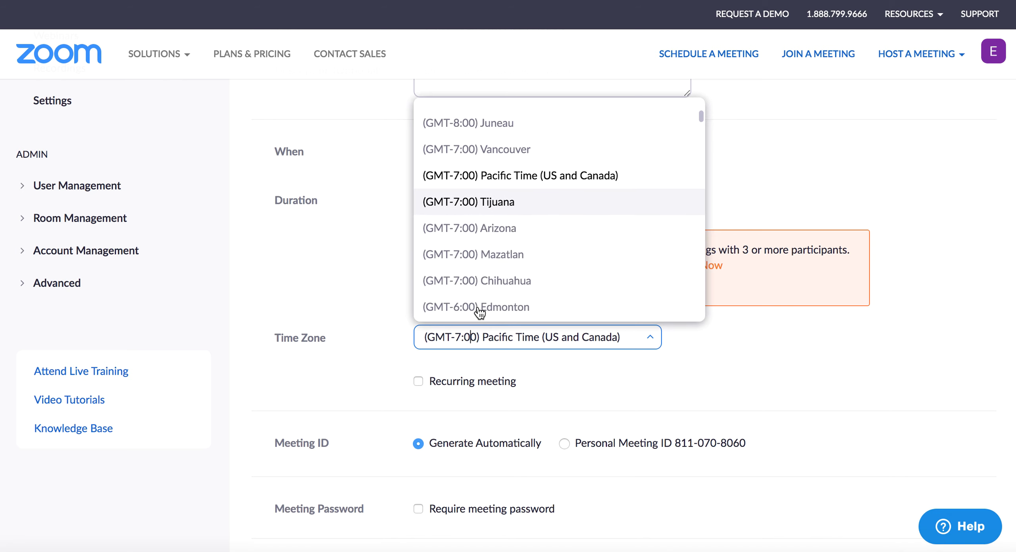
scroll(479, 313, "down", 5)
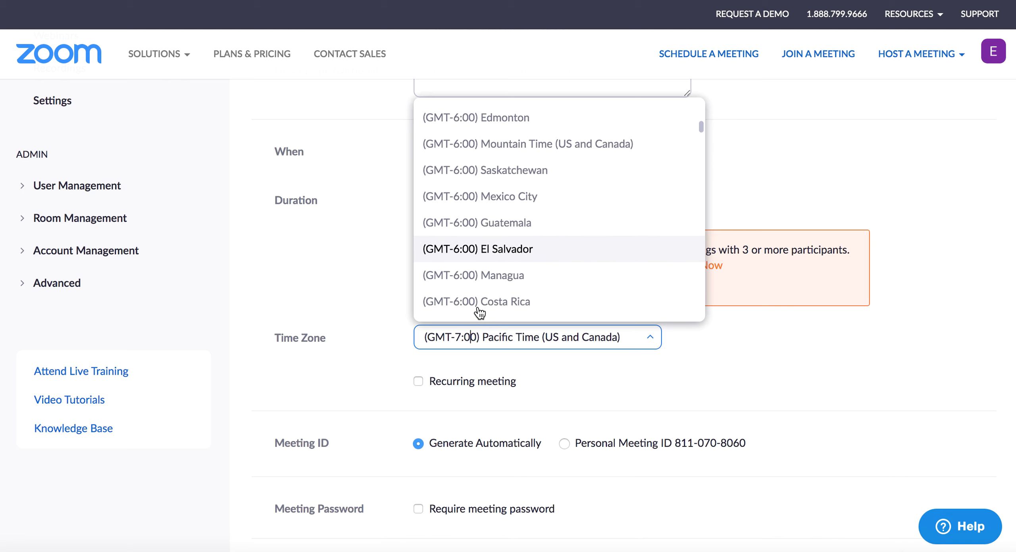
scroll(479, 312, "down", 7)
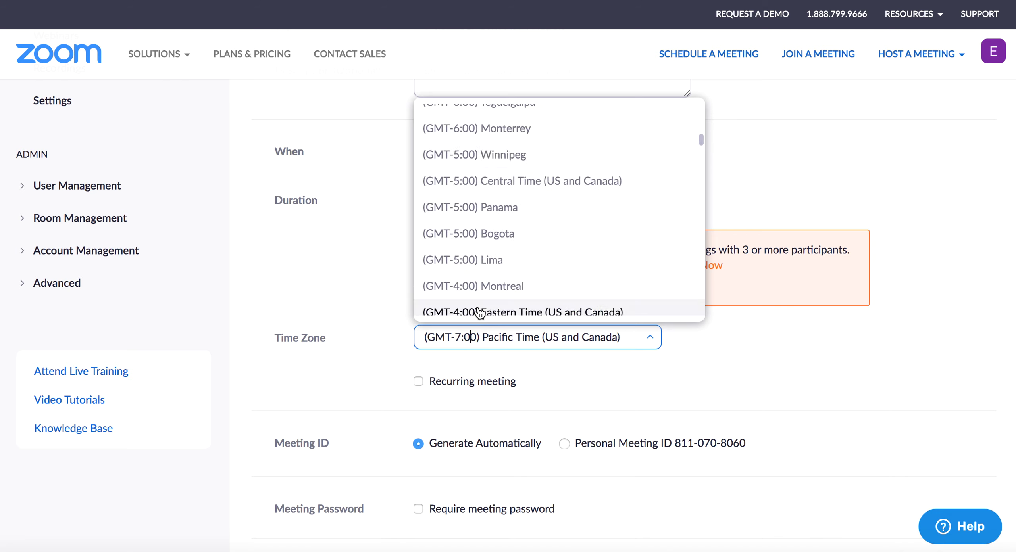
left_click(504, 202)
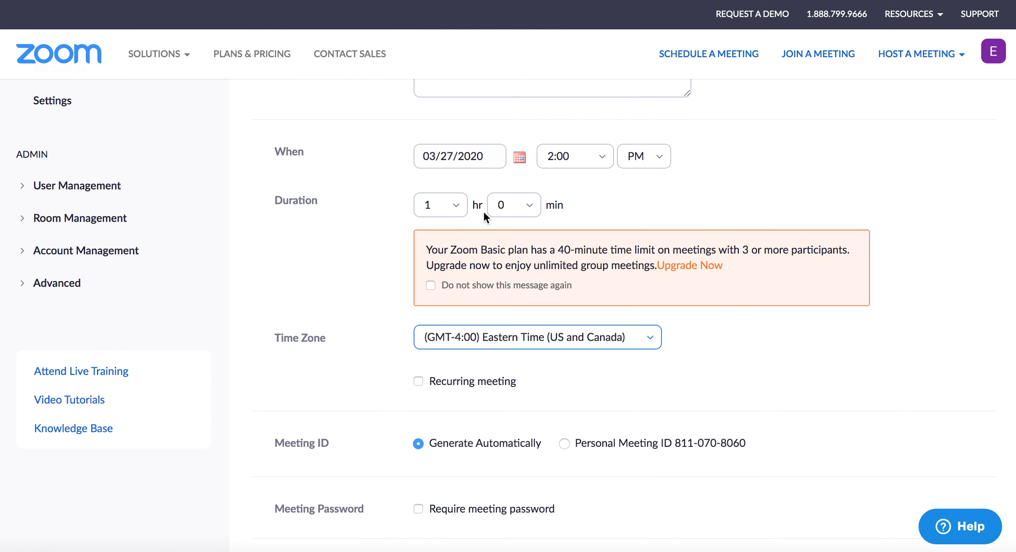
left_click(343, 330)
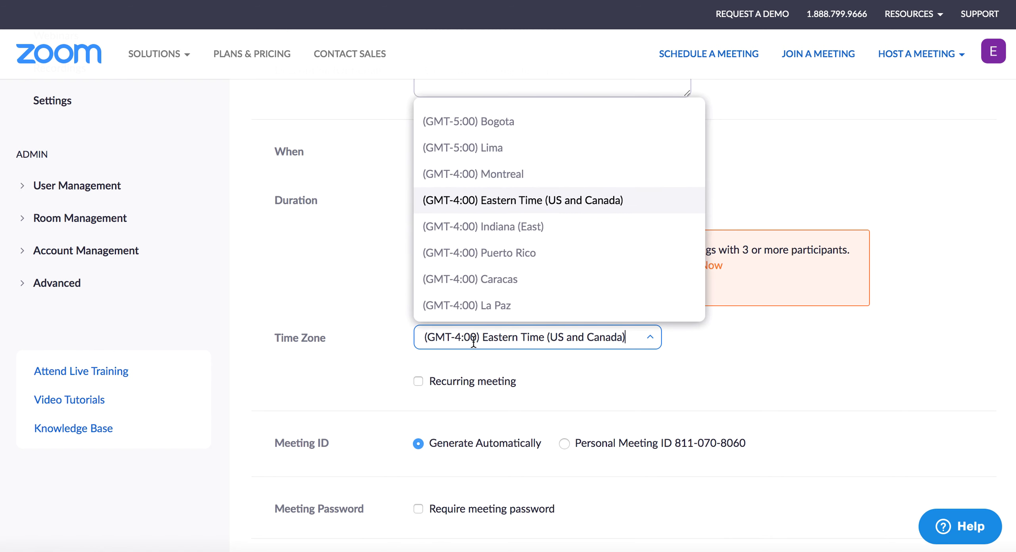
left_click(600, 353)
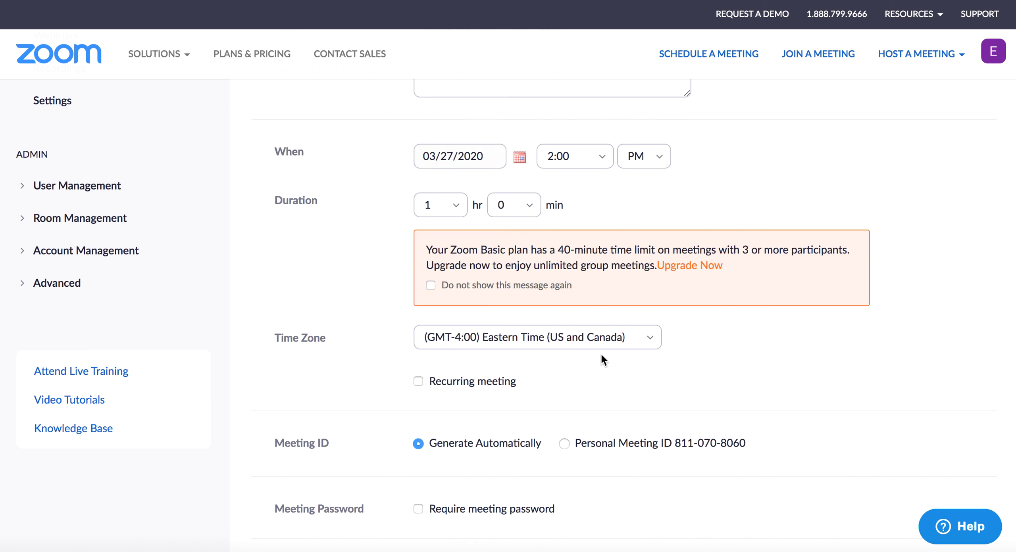
Turn on video for both the host and the participants in the meeting settings.
scroll(332, 351, "down", 5)
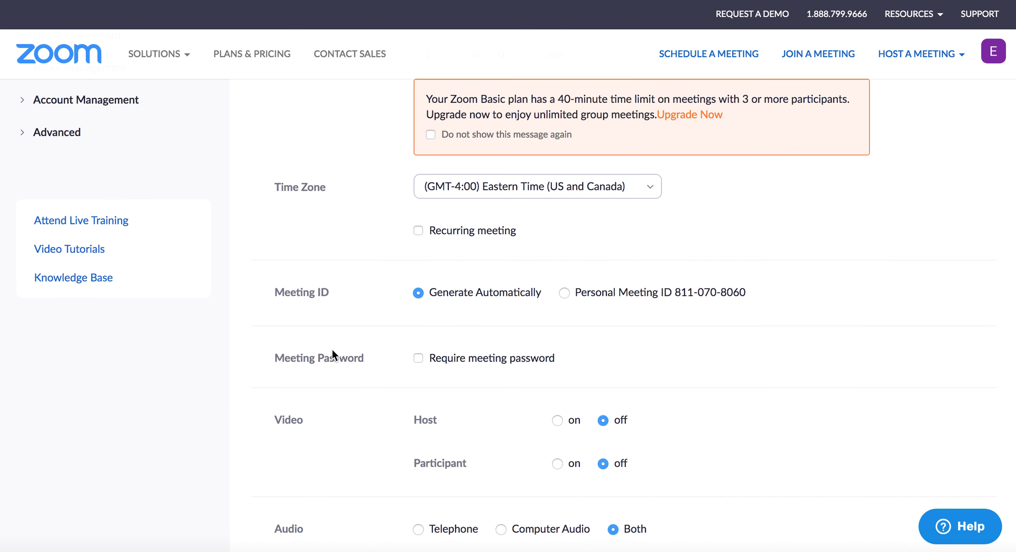
scroll(332, 353, "down", 1)
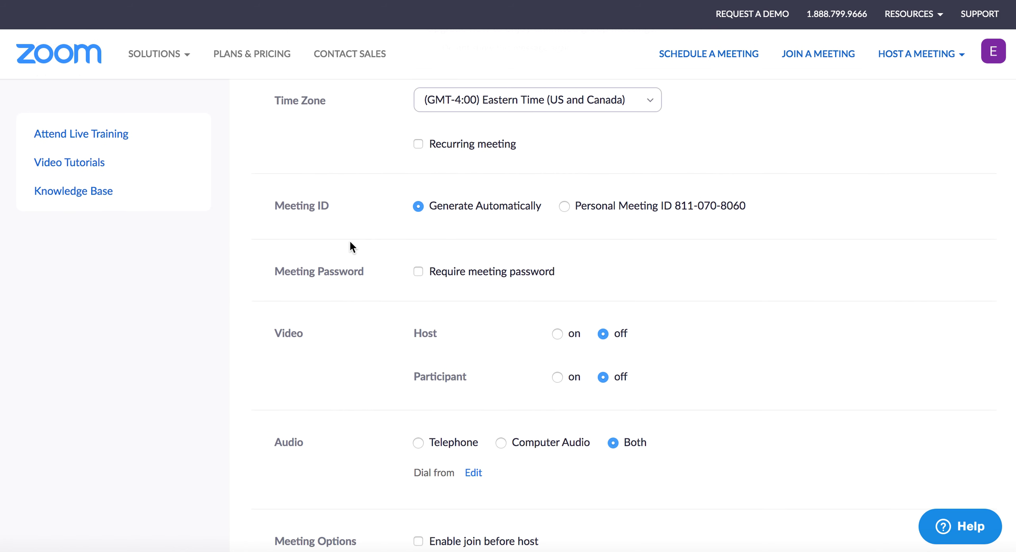
scroll(352, 247, "down", 1)
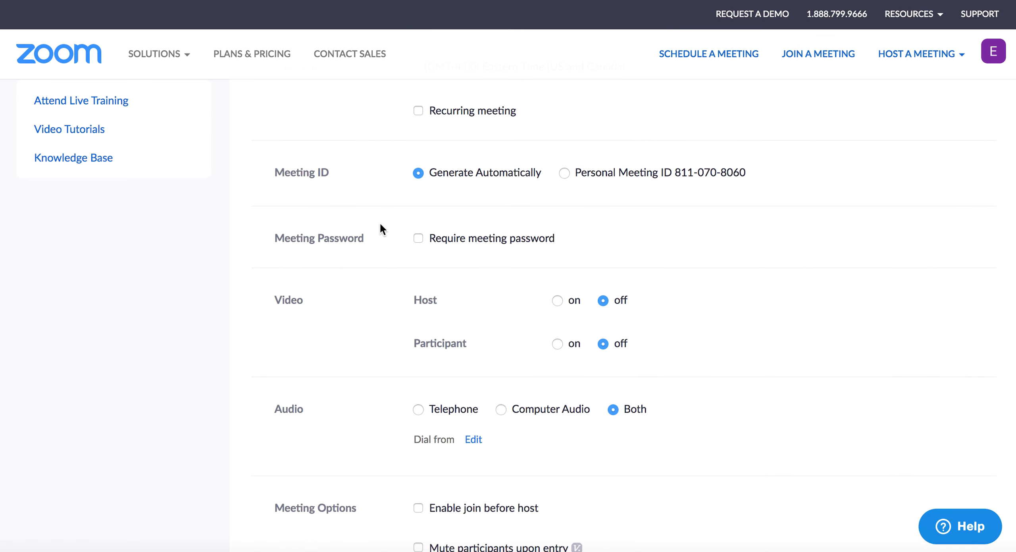
scroll(417, 178, "up", 2)
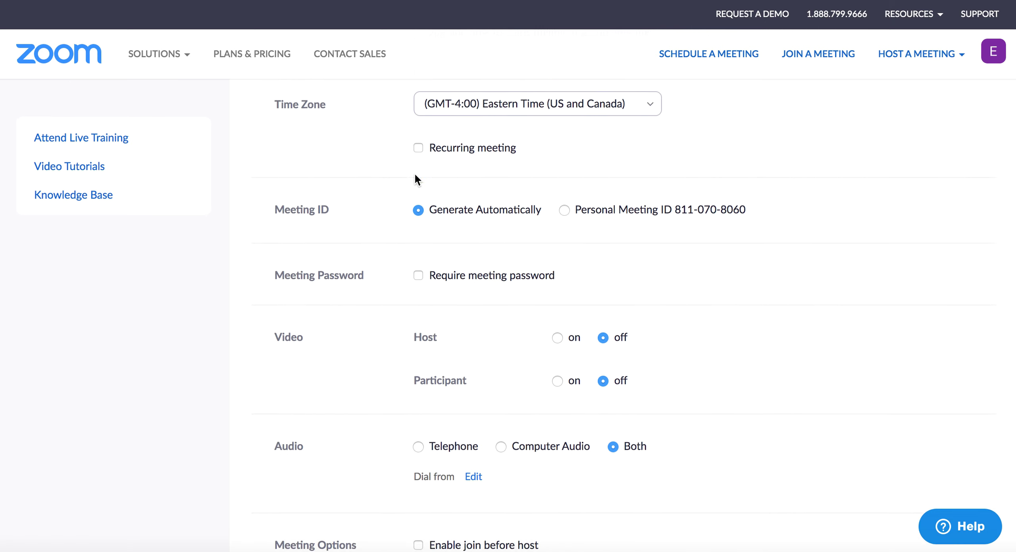
scroll(360, 233, "down", 1)
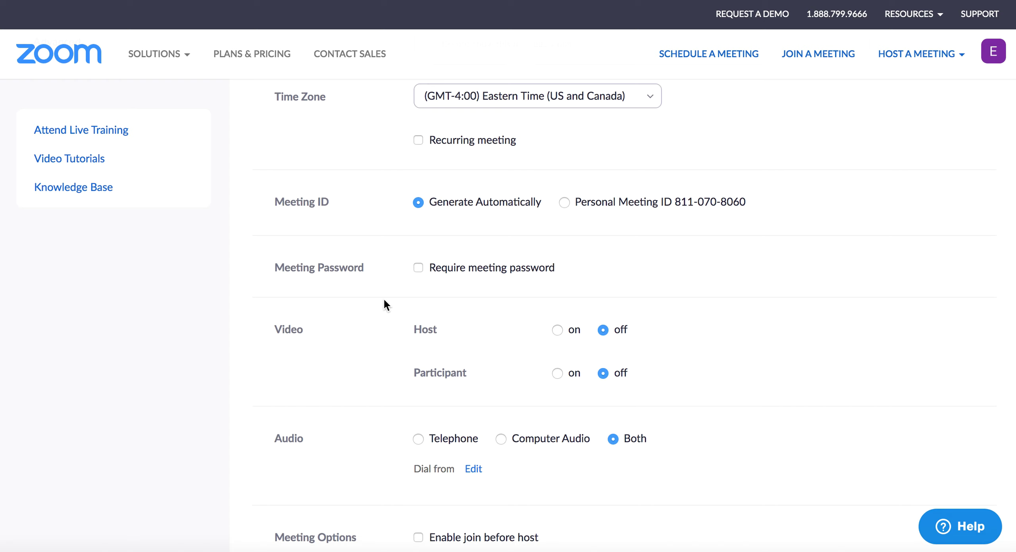
scroll(383, 301, "down", 5)
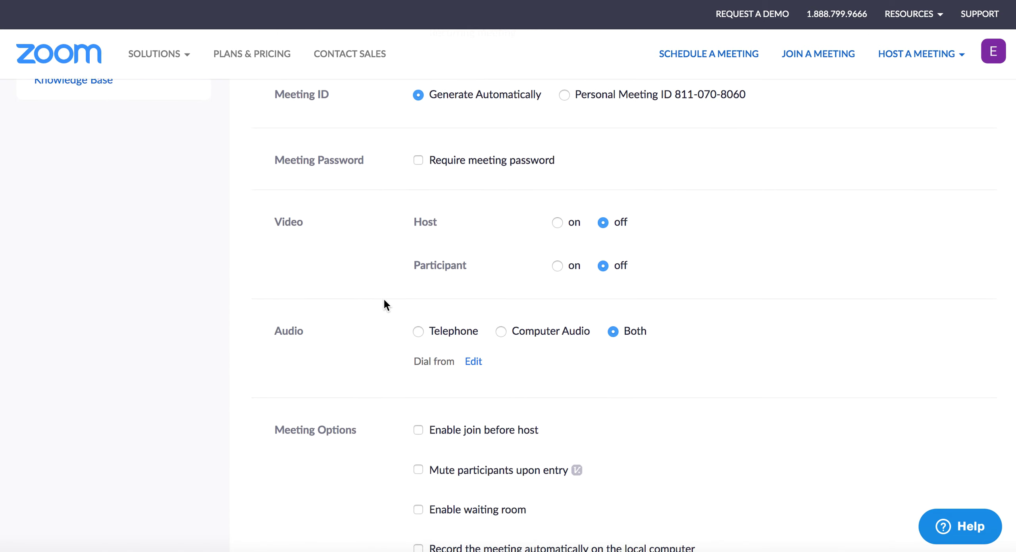
scroll(384, 301, "down", 3)
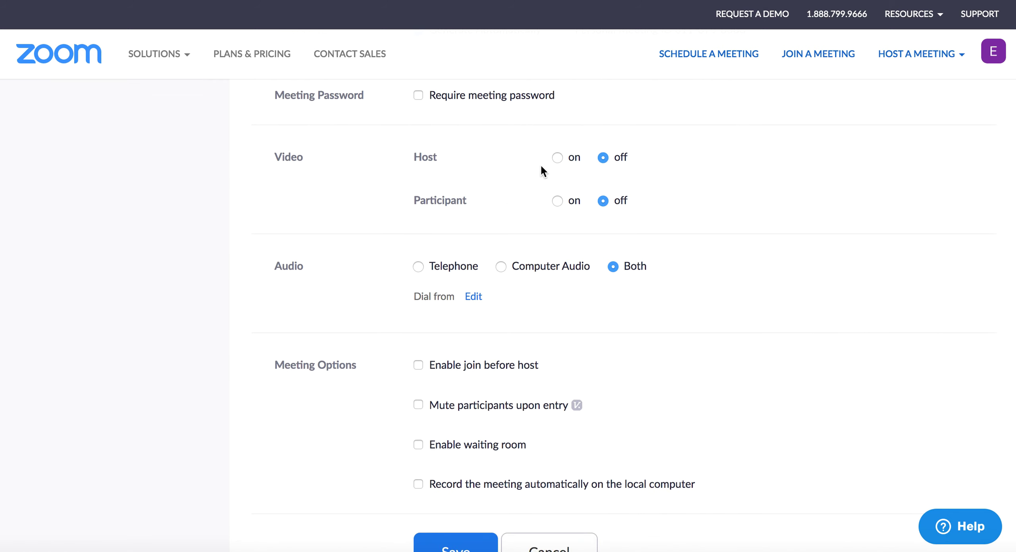
left_click(557, 158)
left_click(557, 200)
Enable join before host with automatic local recording turned off, and save the scheduled meeting.
scroll(382, 230, "down", 2)
scroll(382, 229, "down", 1)
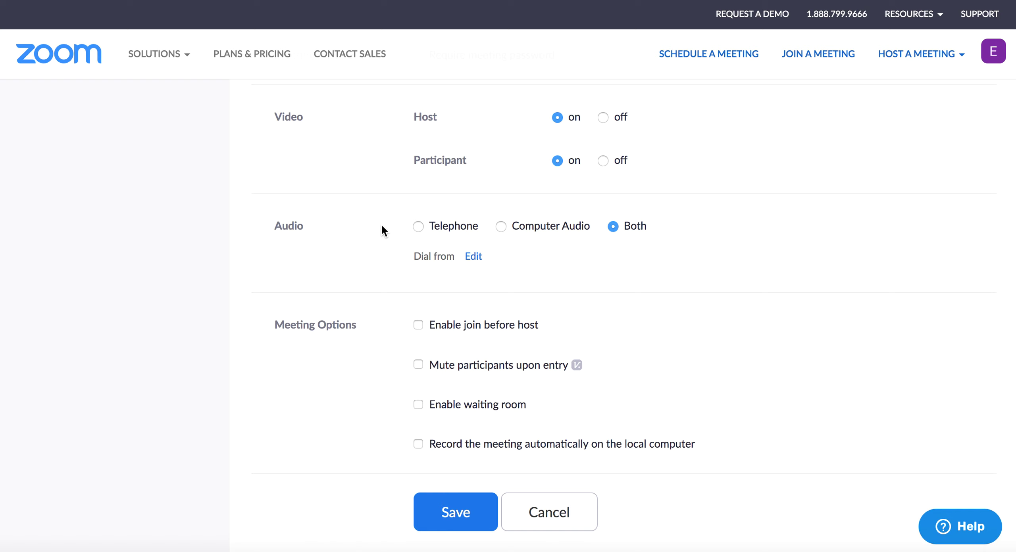
scroll(381, 225, "down", 3)
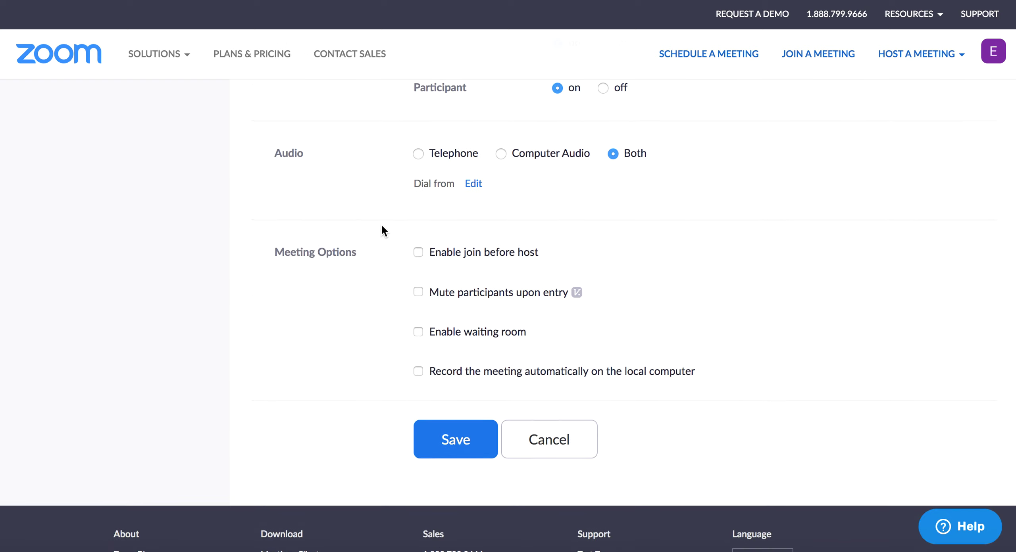
scroll(415, 262, "down", 1)
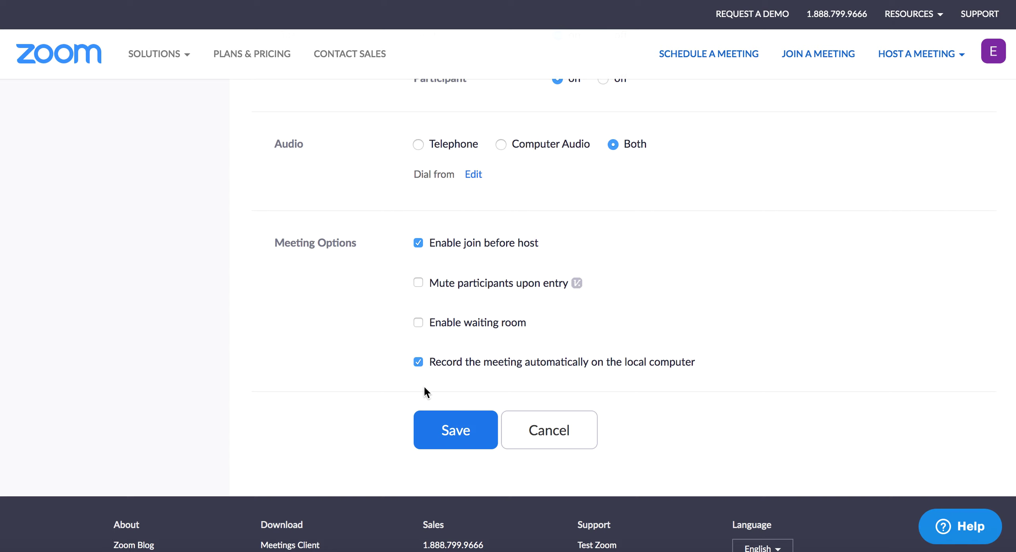
left_click(419, 362)
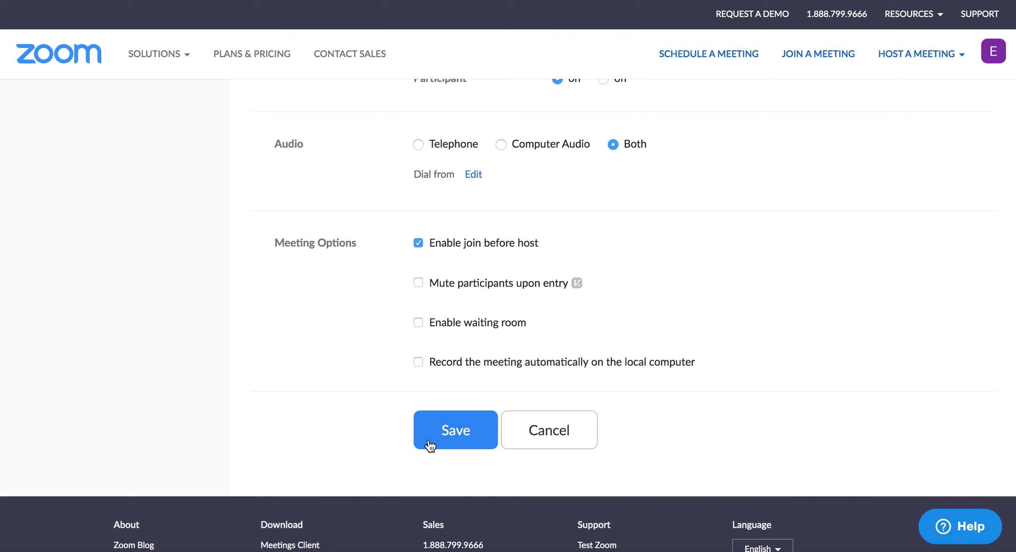
left_click(469, 433)
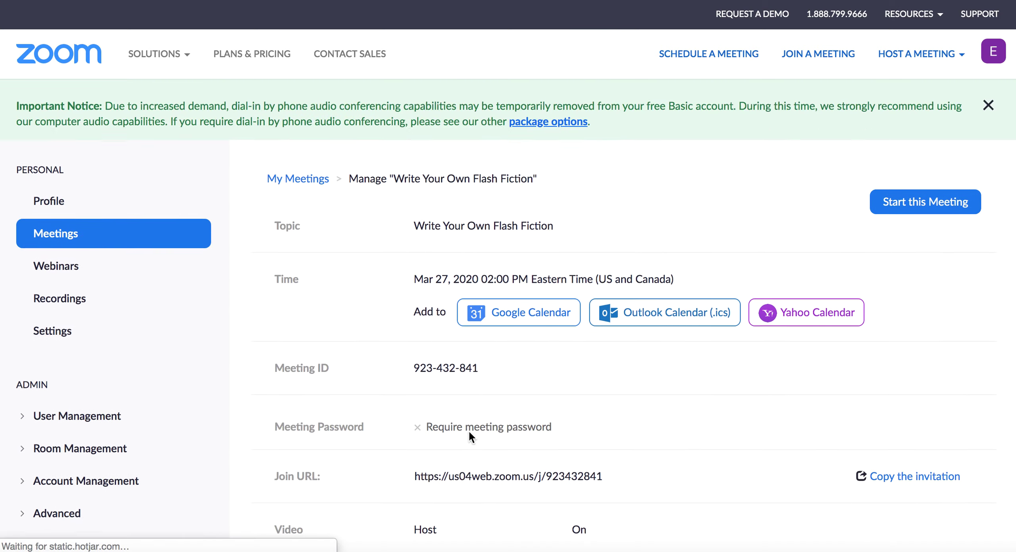
Go to the account's upcoming meetings and start the "Write Your Own Flash Fiction" meeting.
scroll(344, 312, "down", 4)
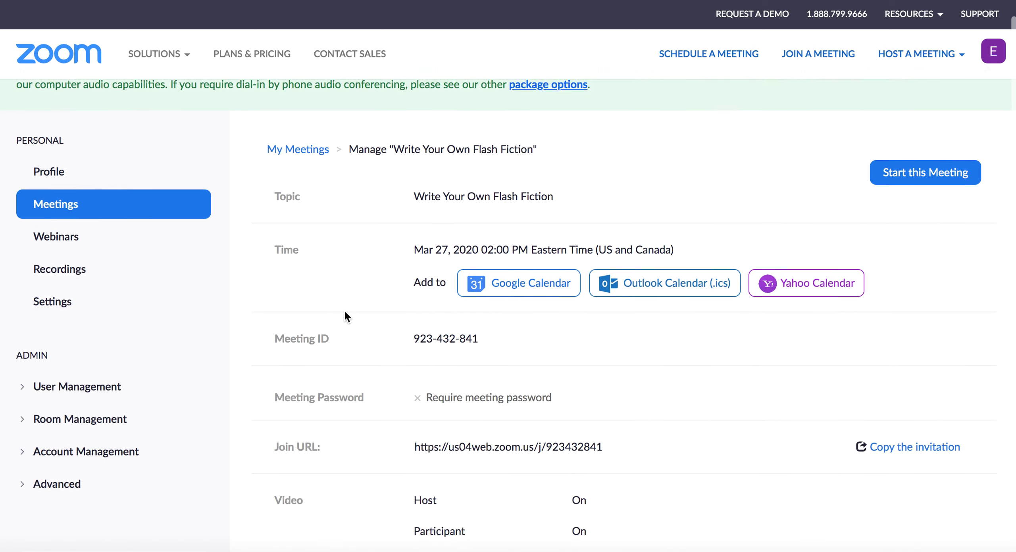
scroll(234, 260, "up", 3)
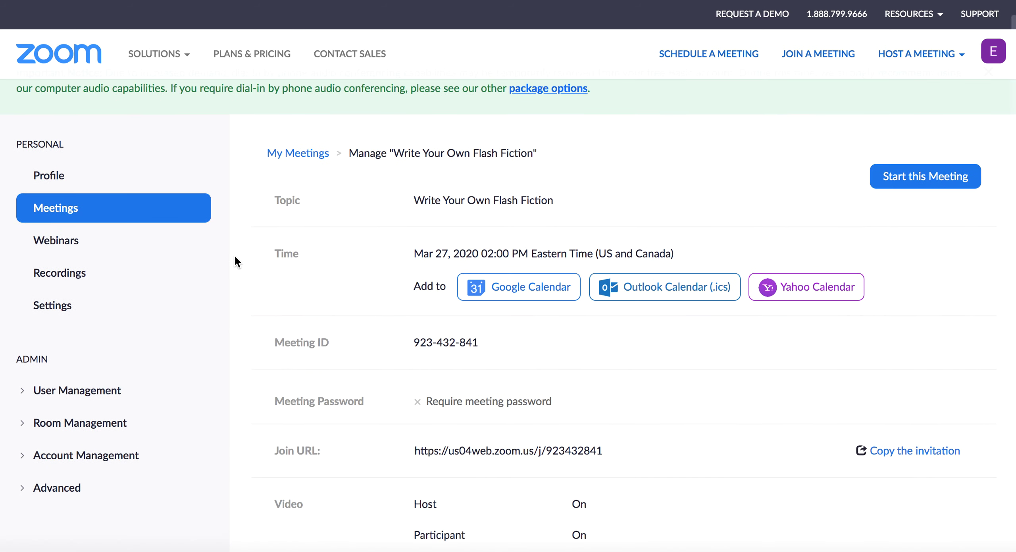
left_click(77, 177)
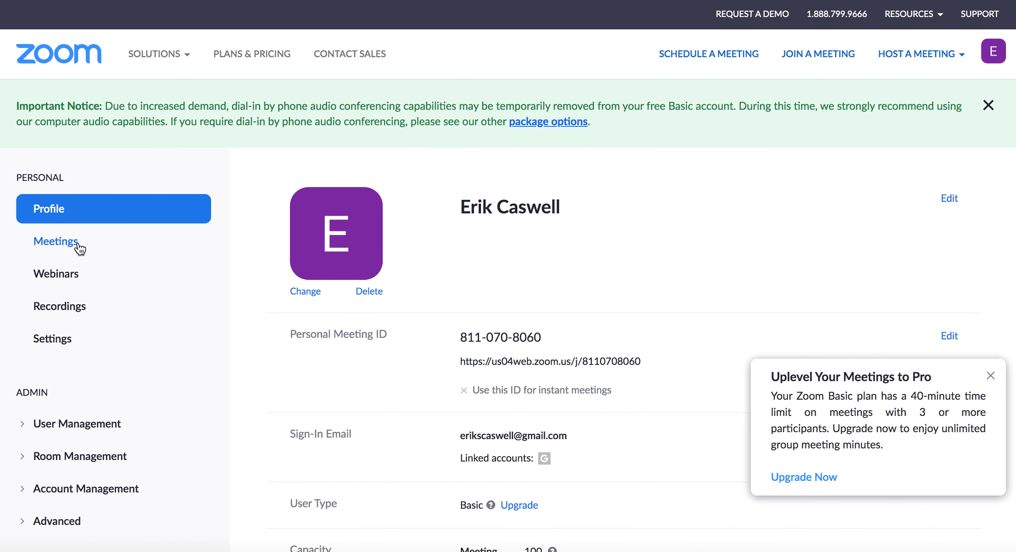
left_click(40, 241)
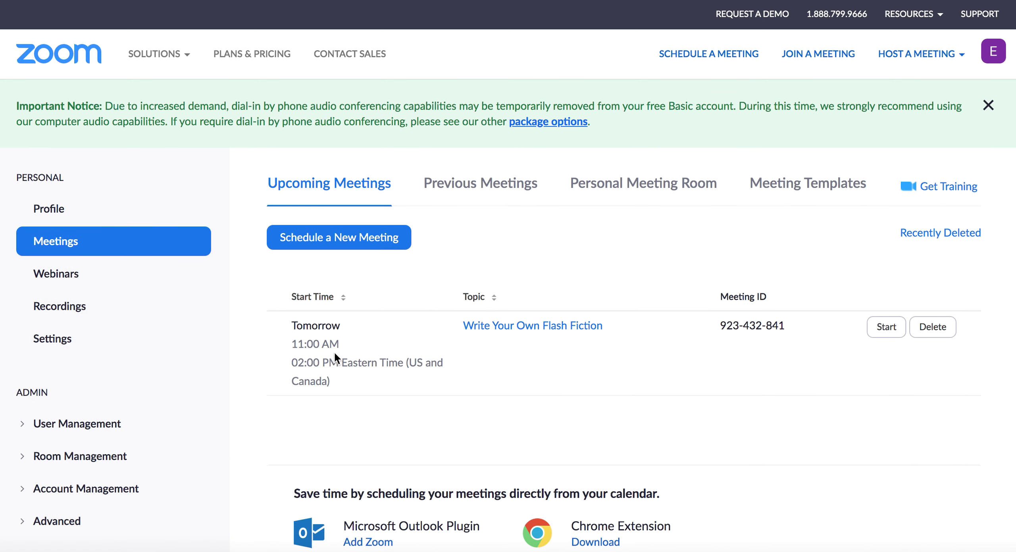
scroll(333, 351, "down", 3)
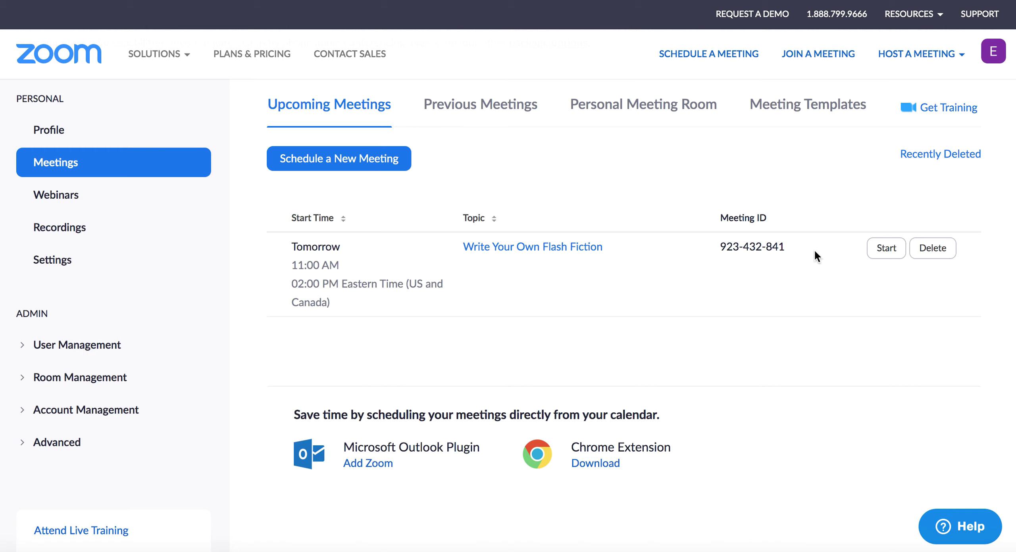
left_click(886, 248)
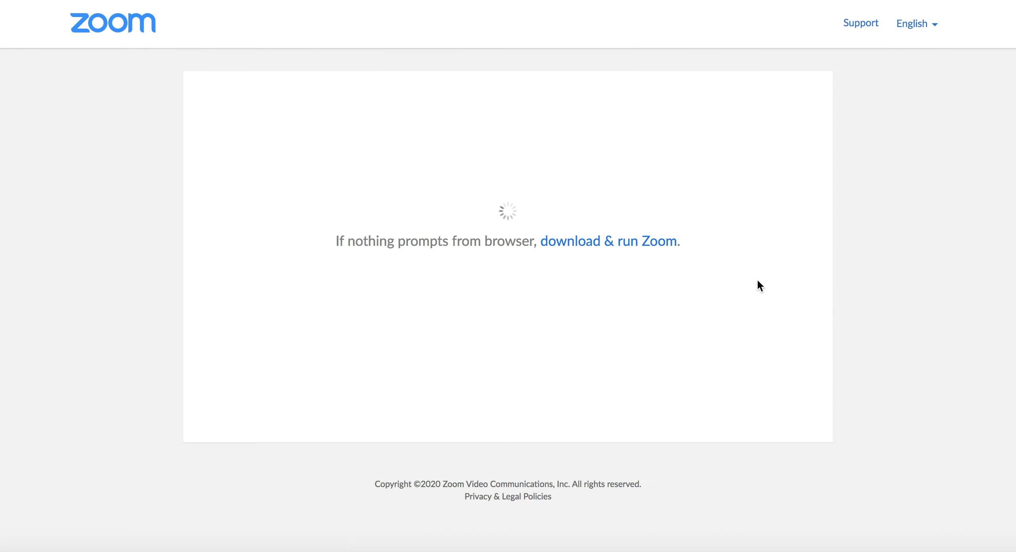
Cancel launching the scheduled meeting, and host an instant meeting with video off in the Zoom application instead.
left_click(525, 89)
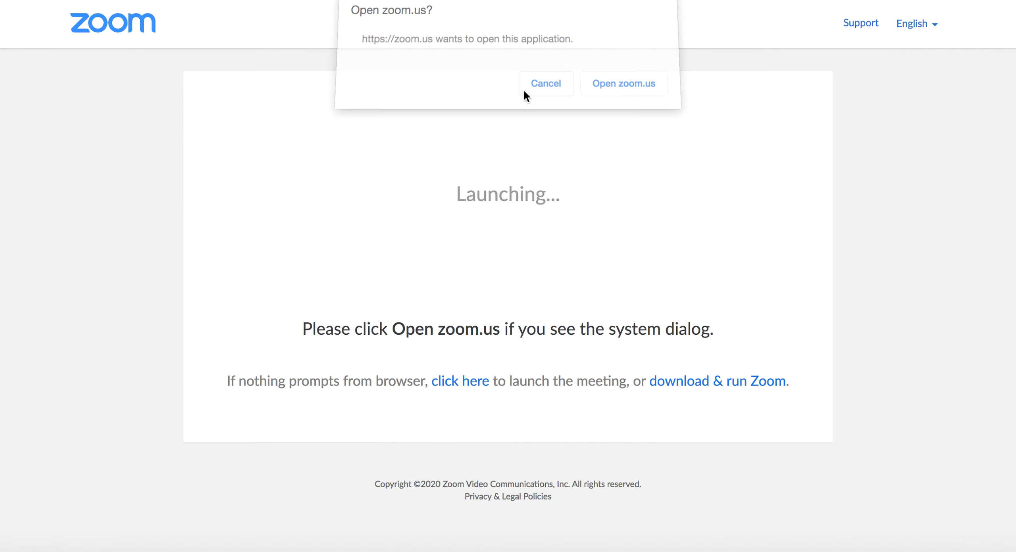
scroll(362, 163, "left", 5)
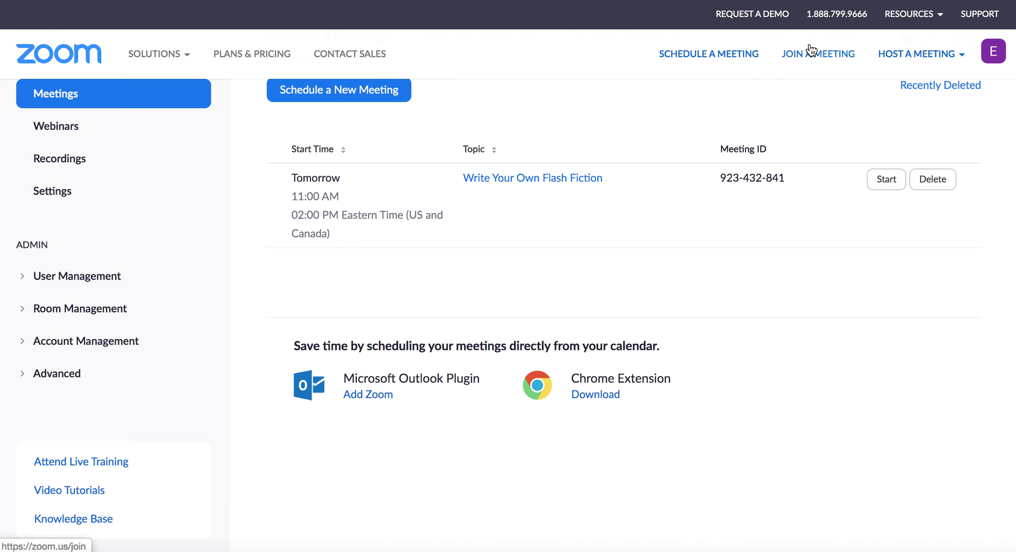
left_click(912, 59)
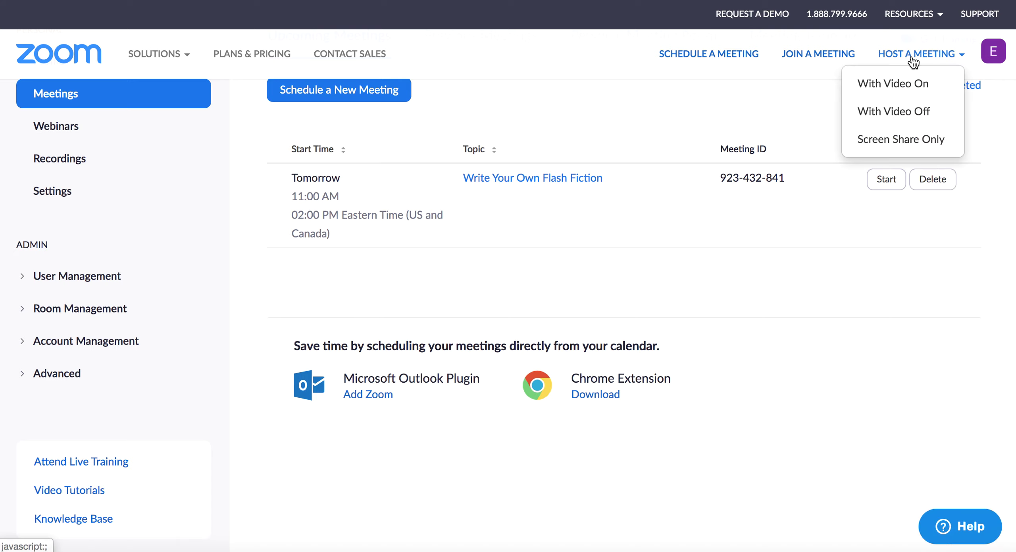
left_click(906, 118)
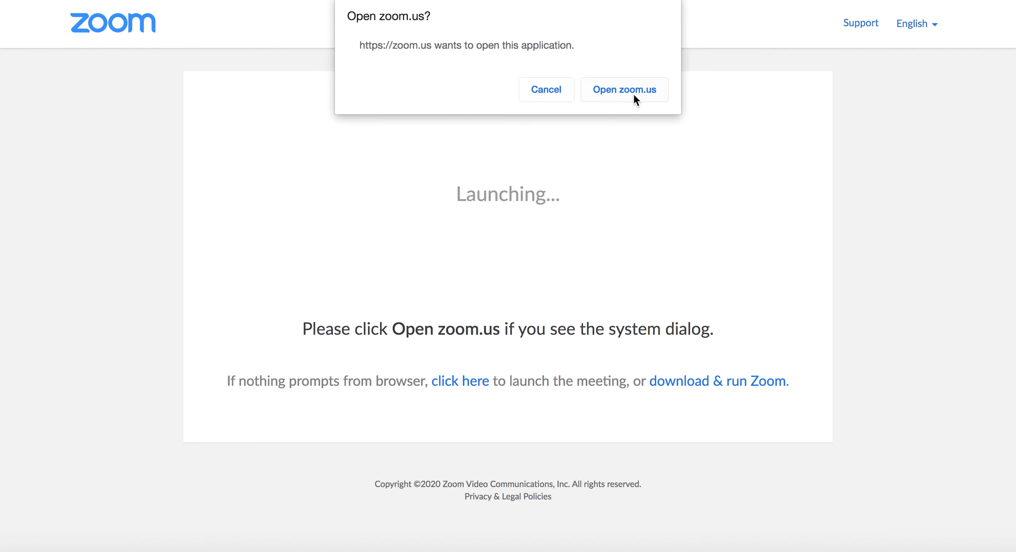
left_click(622, 89)
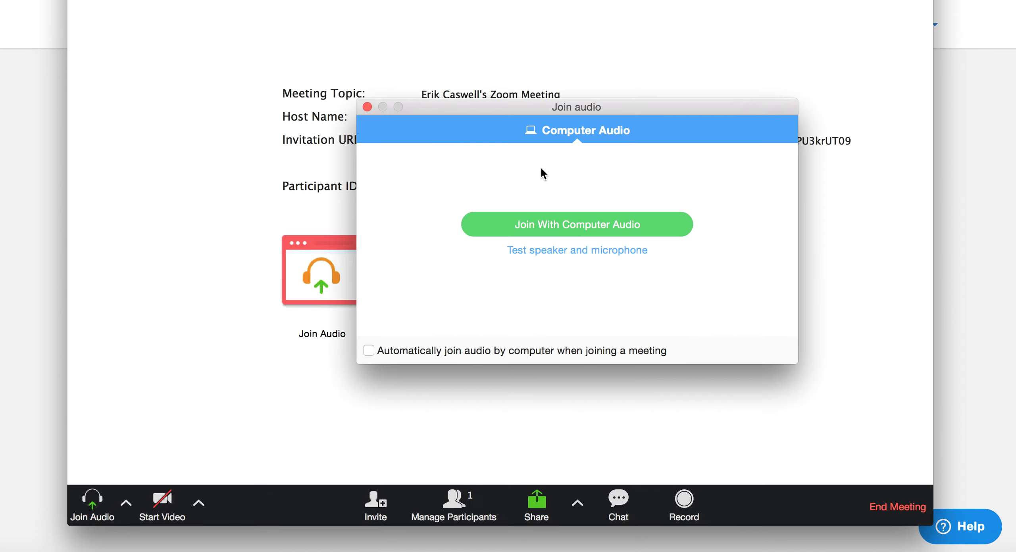
Join the meeting with computer audio and reposition the meeting window so its title bar is in view.
left_click(562, 223)
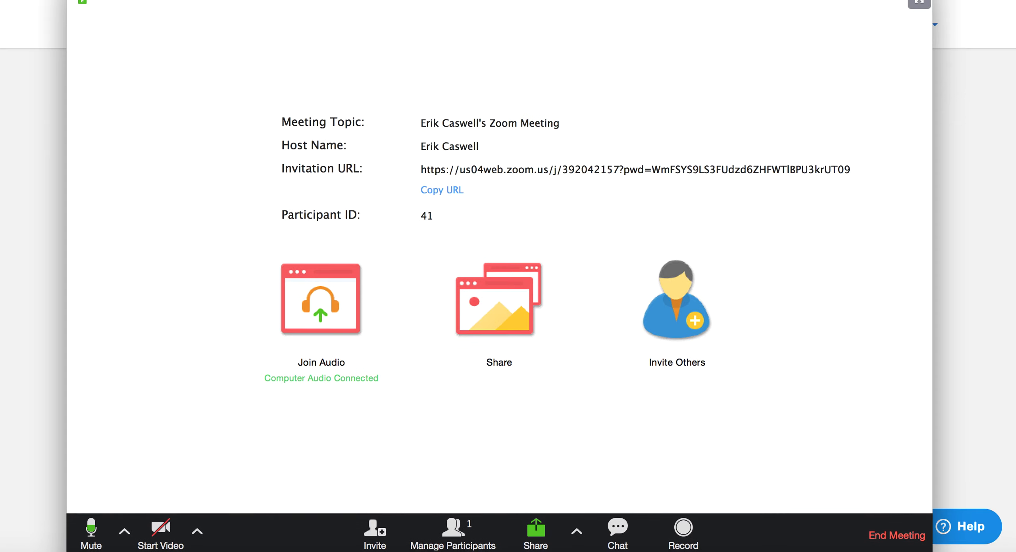
mouse_move(827, 16)
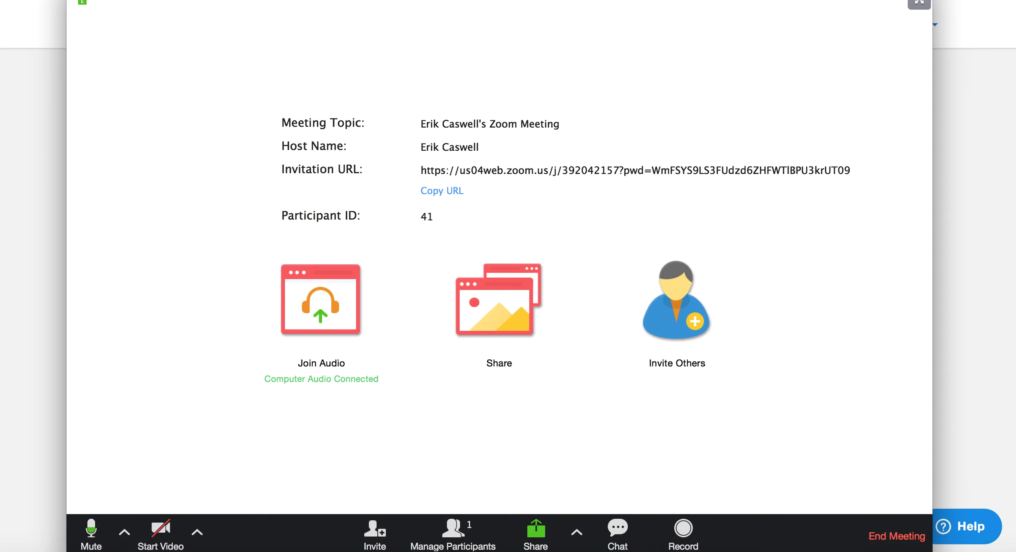
left_click(919, 3)
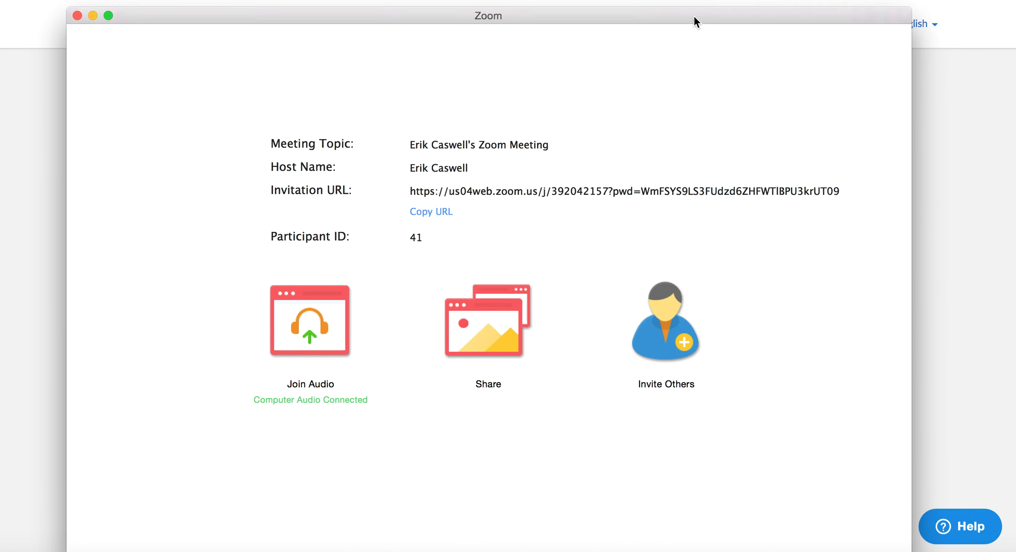
mouse_move(647, 206)
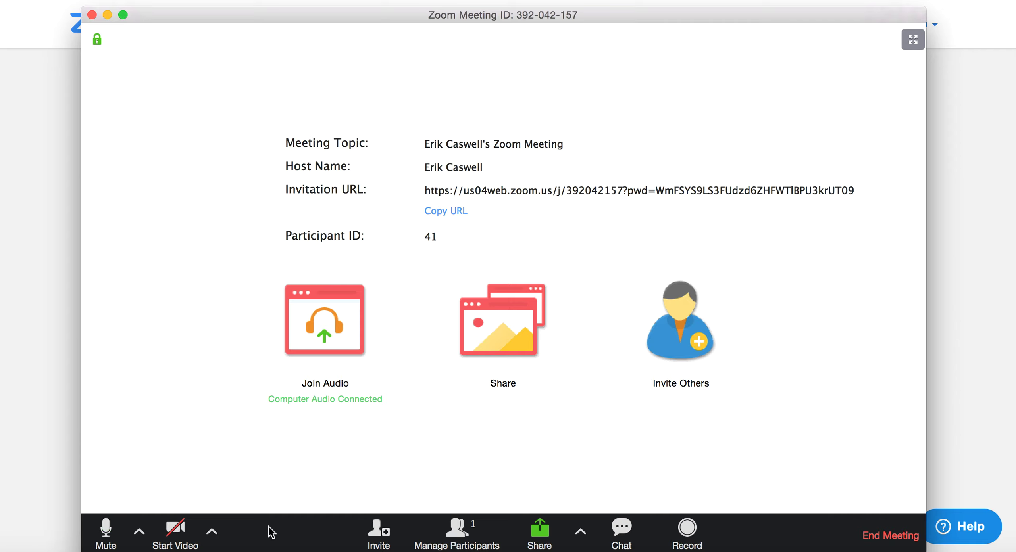
Mute and unmute the microphone, and review the microphone and speaker choices in the audio options.
left_click(110, 541)
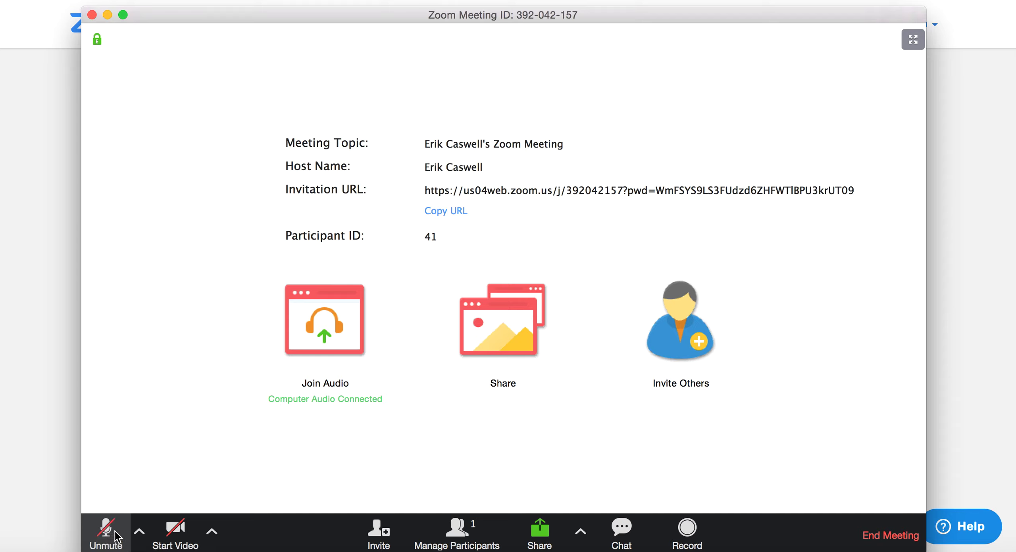
left_click(115, 539)
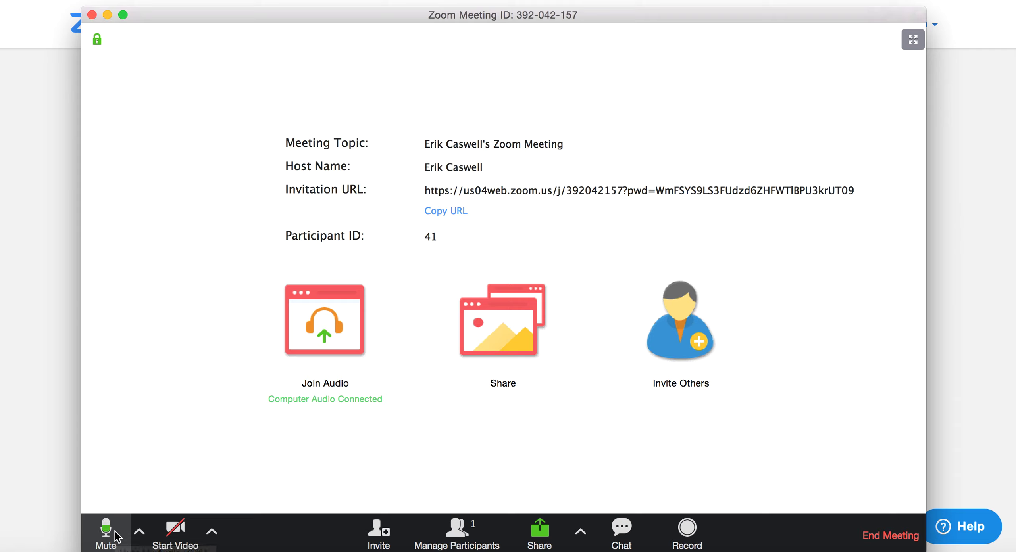
left_click(139, 534)
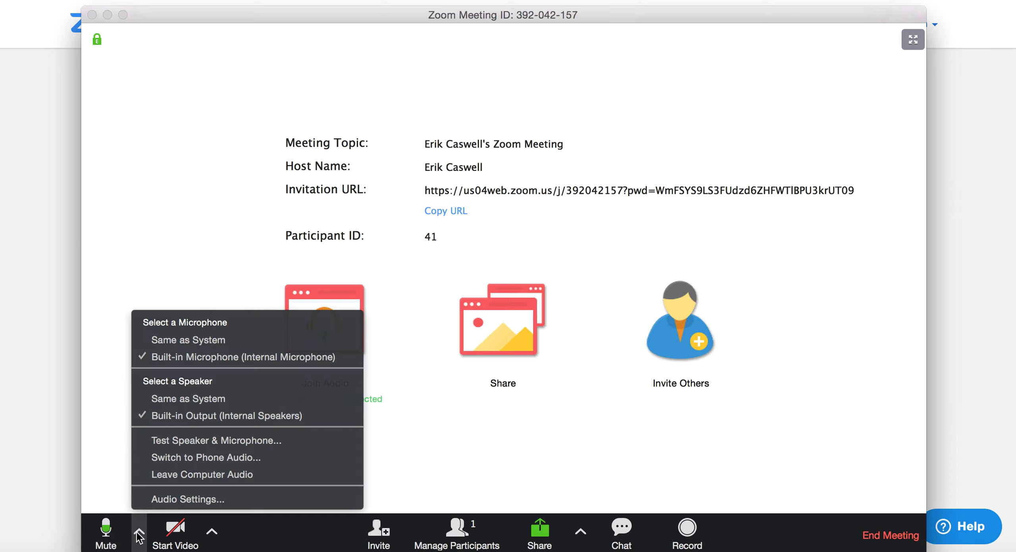
left_click(212, 532)
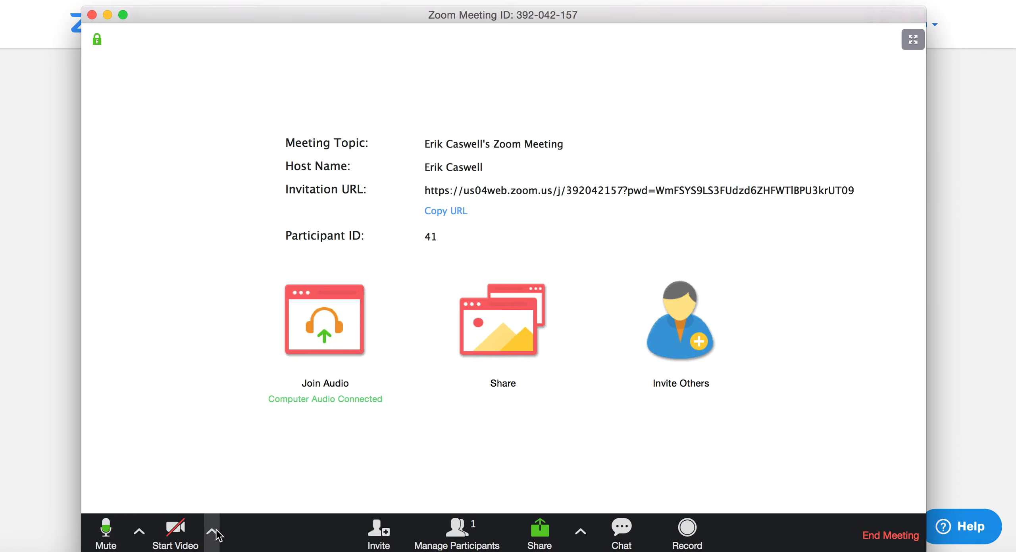
left_click(139, 531)
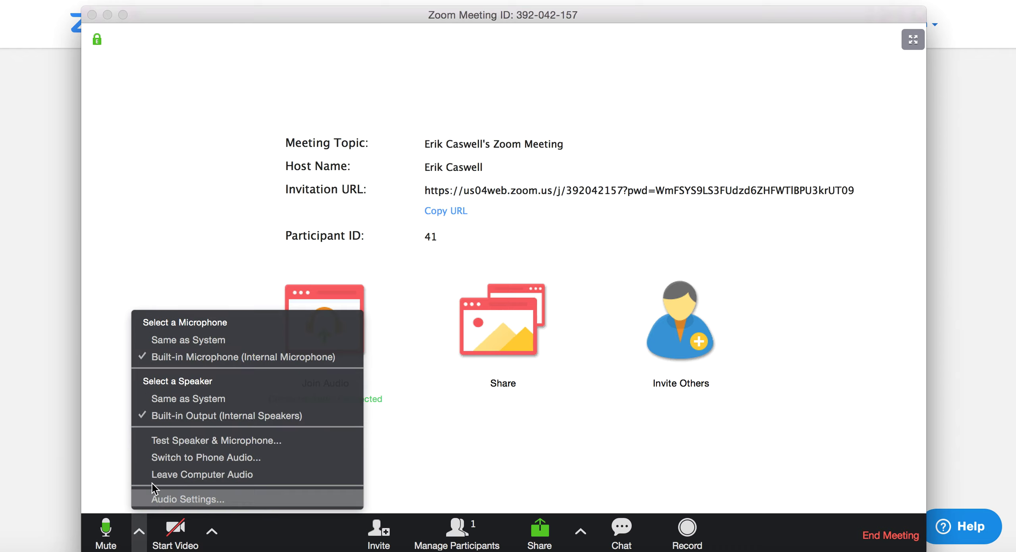
left_click(119, 476)
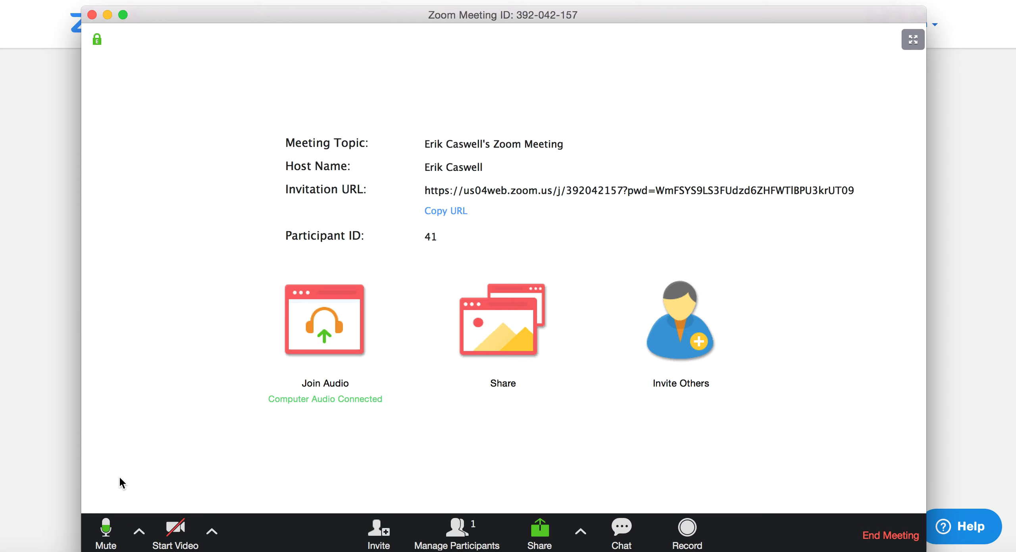
left_click(139, 530)
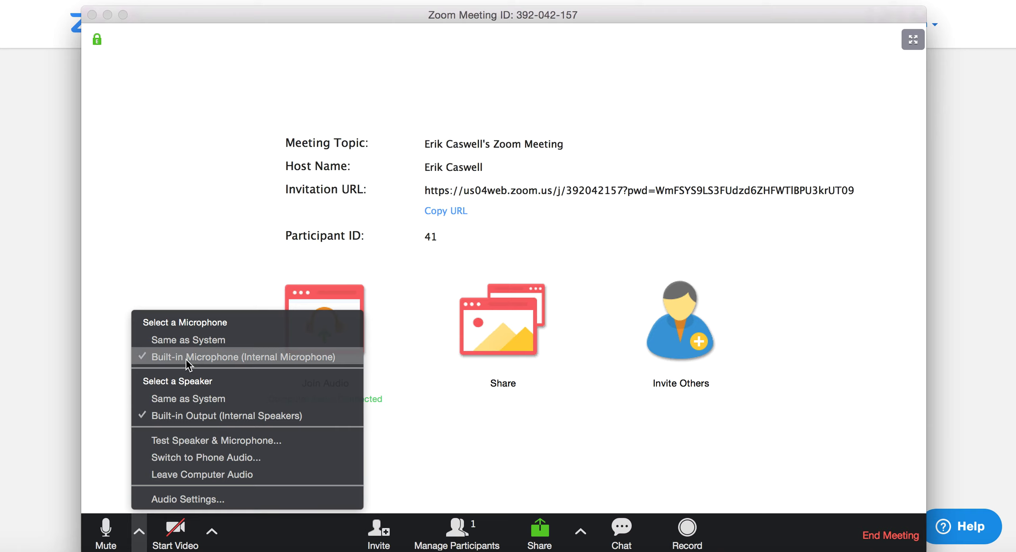
left_click(106, 449)
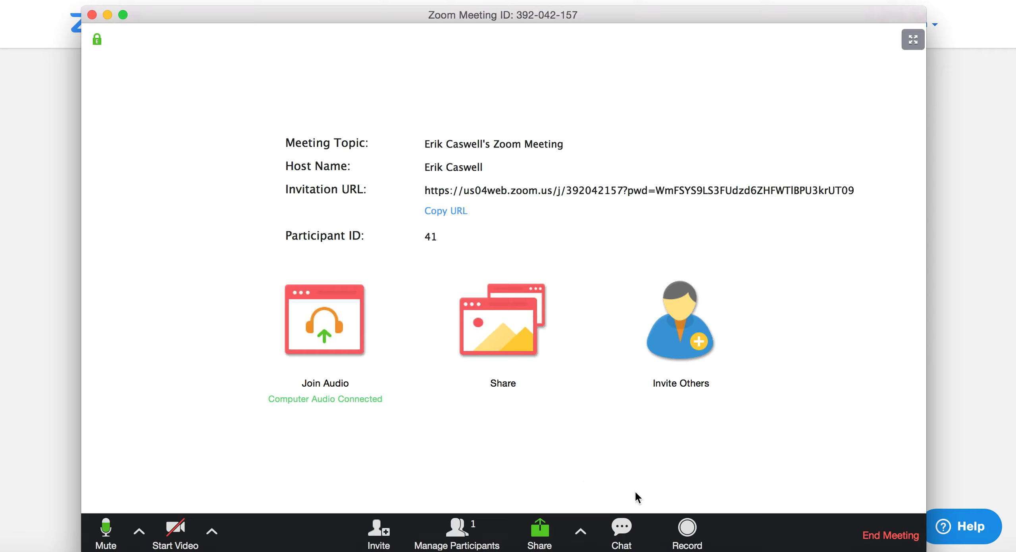
Send the chat message "Help! I'm stuck!" to everyone in the meeting and close the chat.
left_click(633, 541)
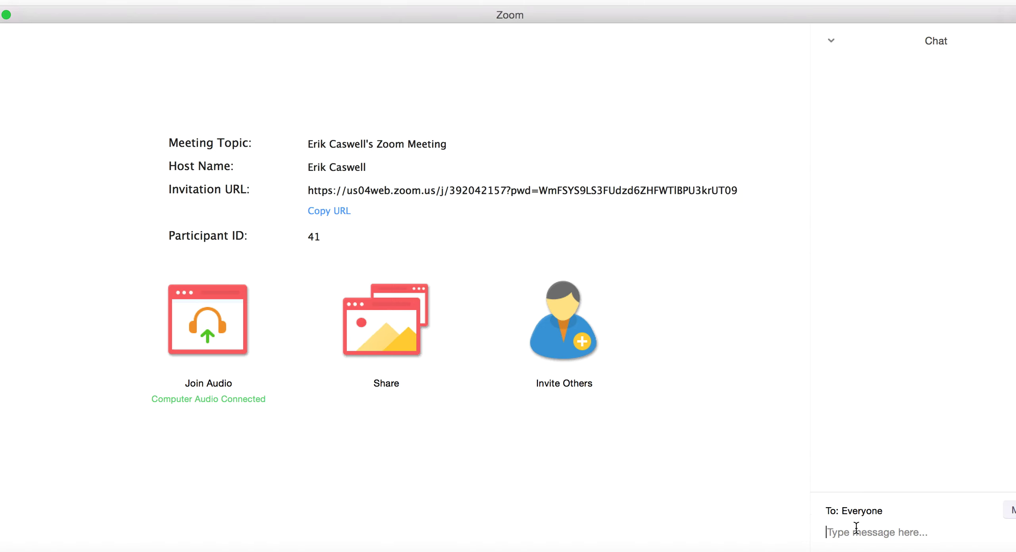
type("Help! I")
type("'m stuck!")
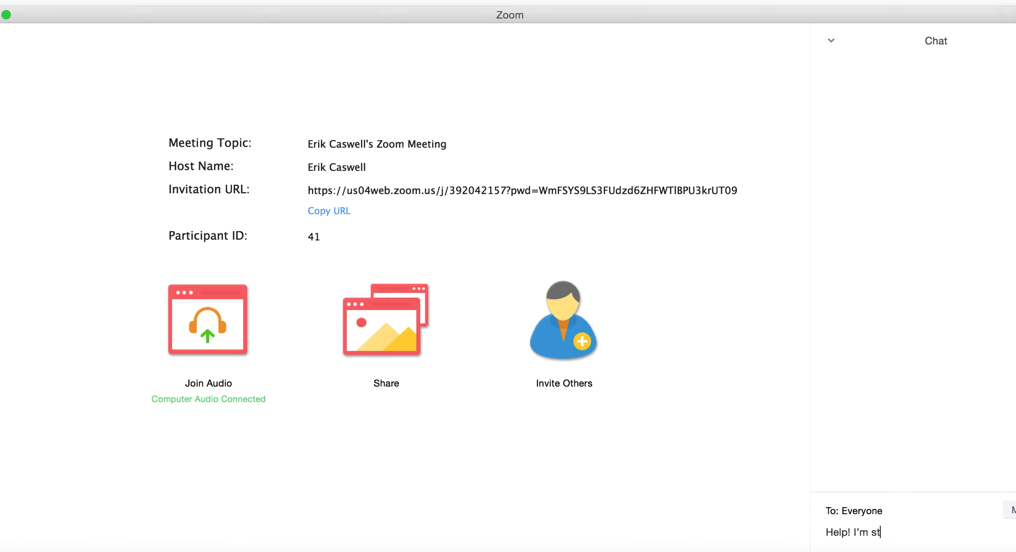
key("Return")
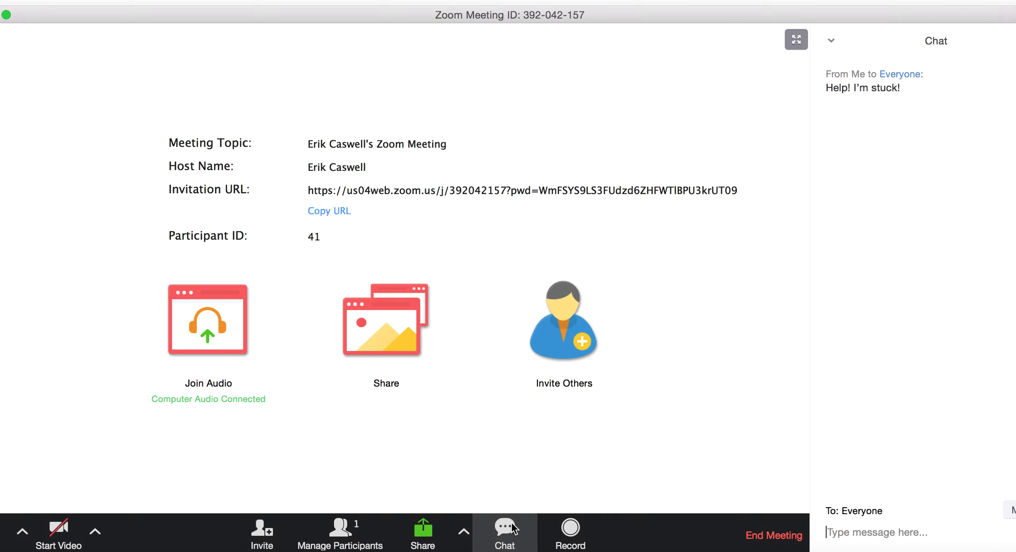
key("Escape")
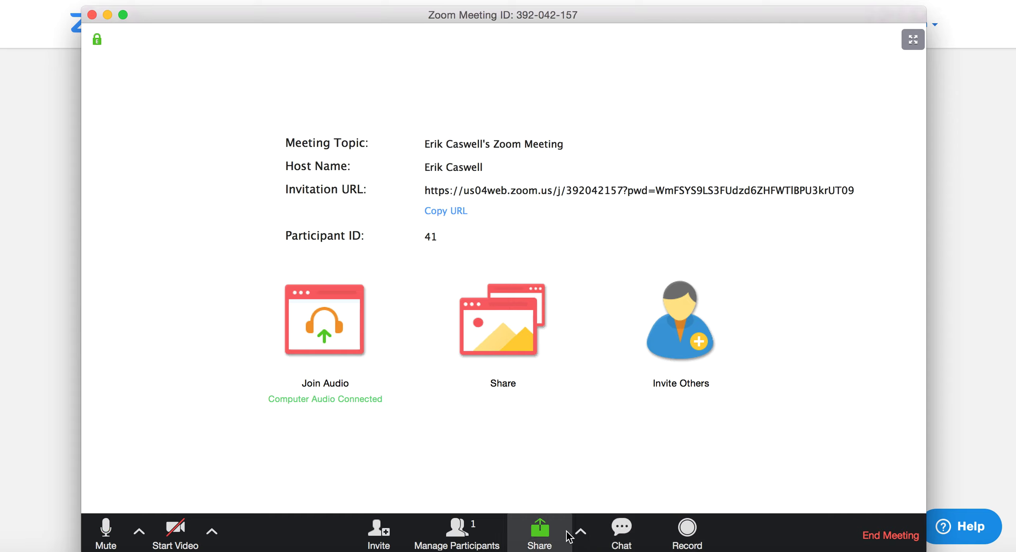
View the email services and copy options for inviting people to the meeting, and close the invitation window.
left_click(378, 534)
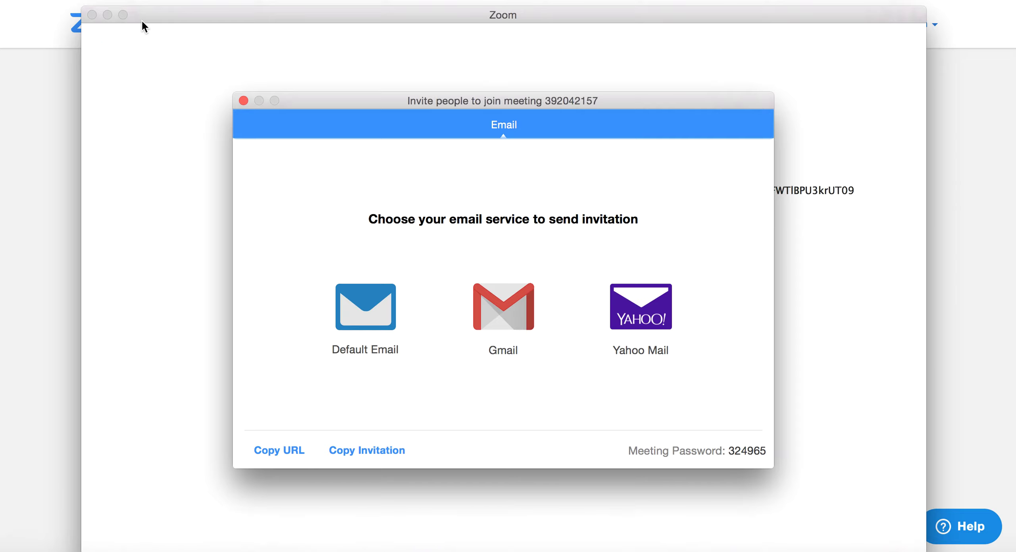
left_click(143, 58)
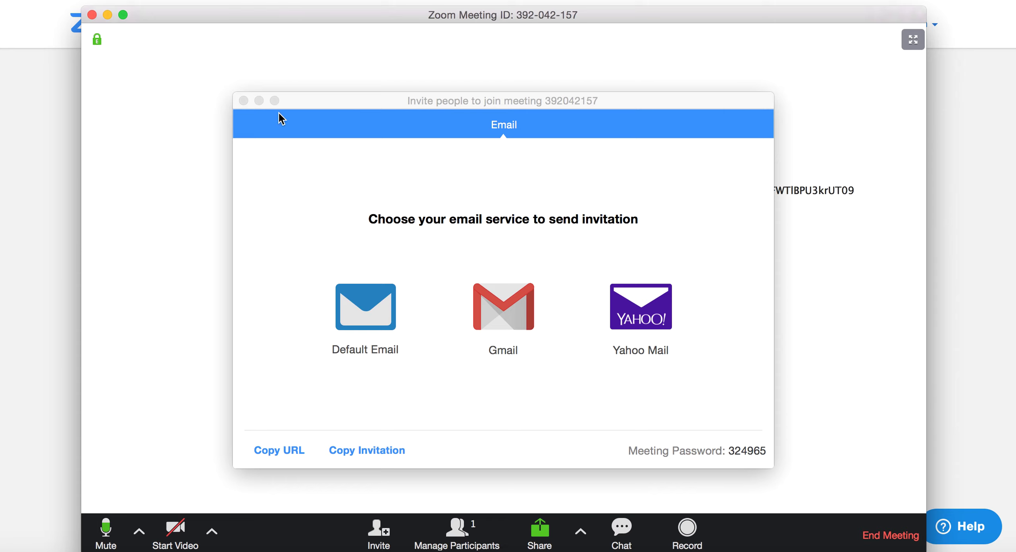
left_click(244, 102)
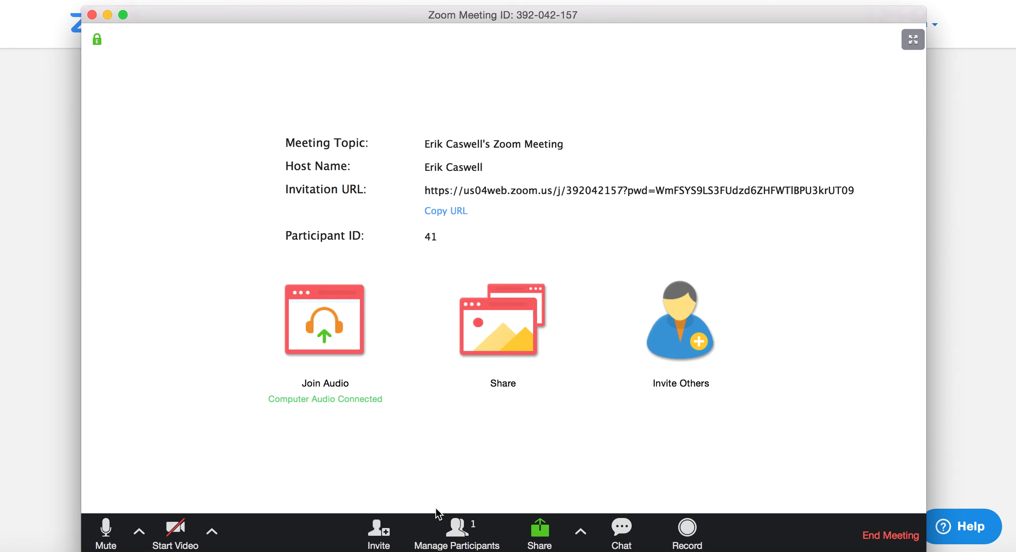
Examine the participants list with its mute and rename controls, close it, and recenter the meeting window.
left_click(478, 530)
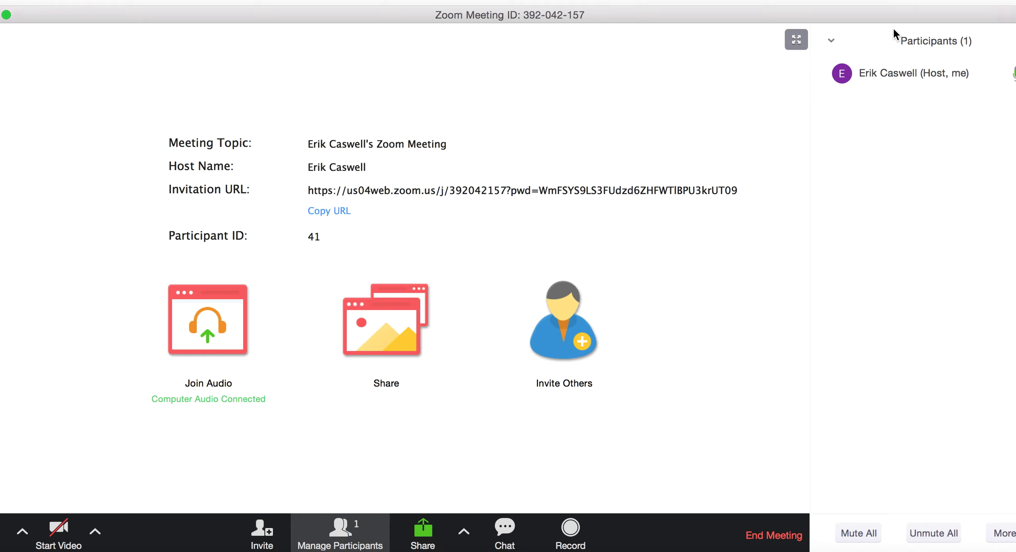
left_click_drag(892, 19, 852, 18)
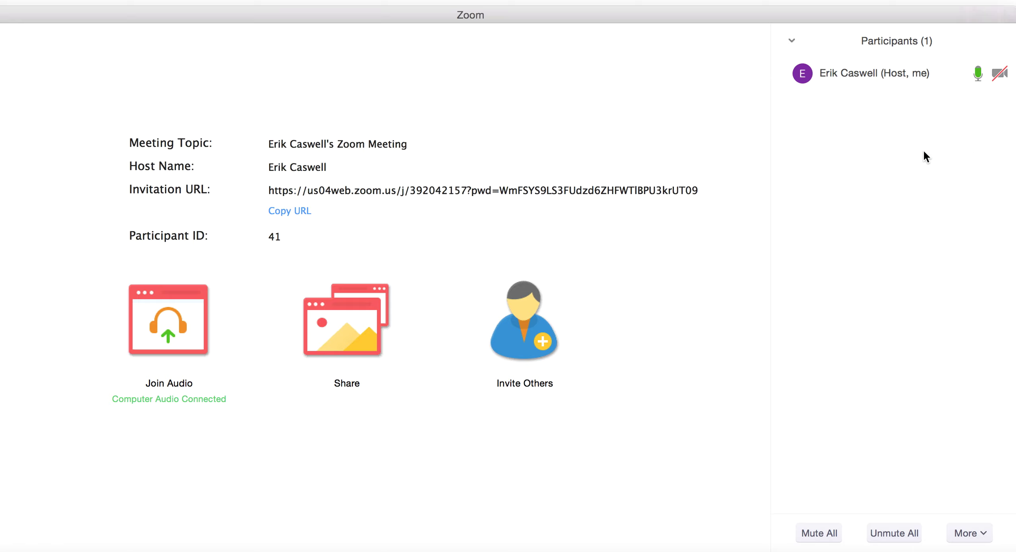
mouse_move(503, 39)
mouse_move(966, 61)
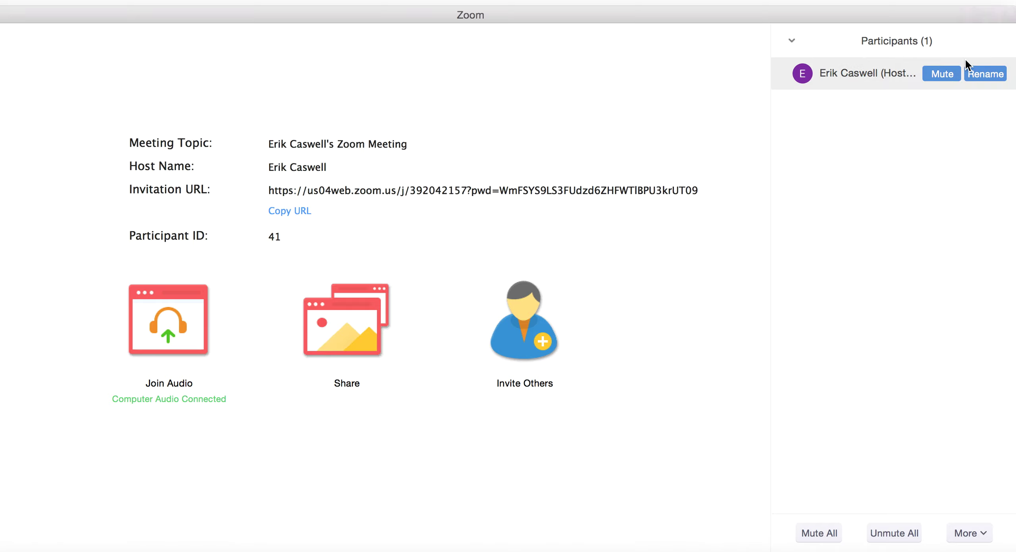
mouse_move(582, 18)
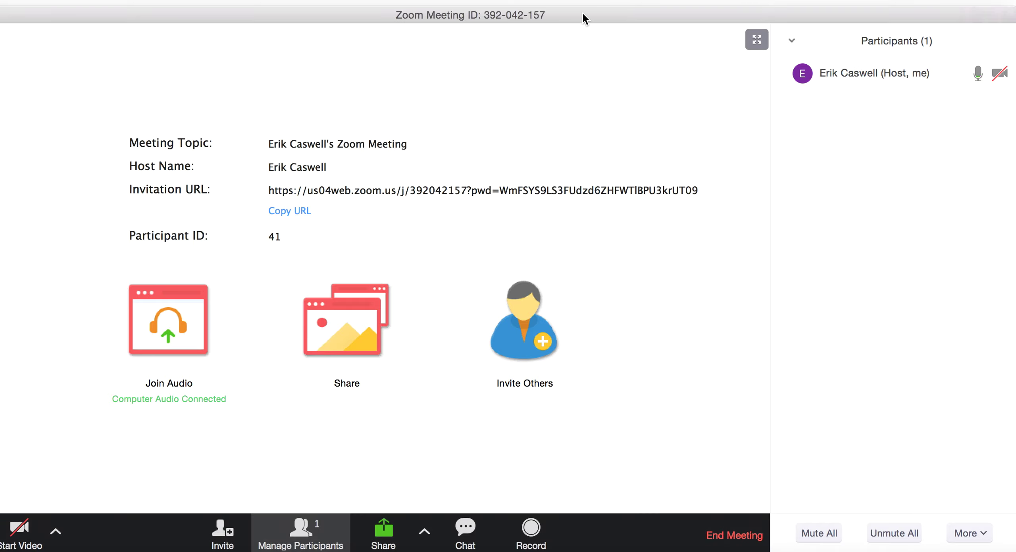
left_click(301, 533)
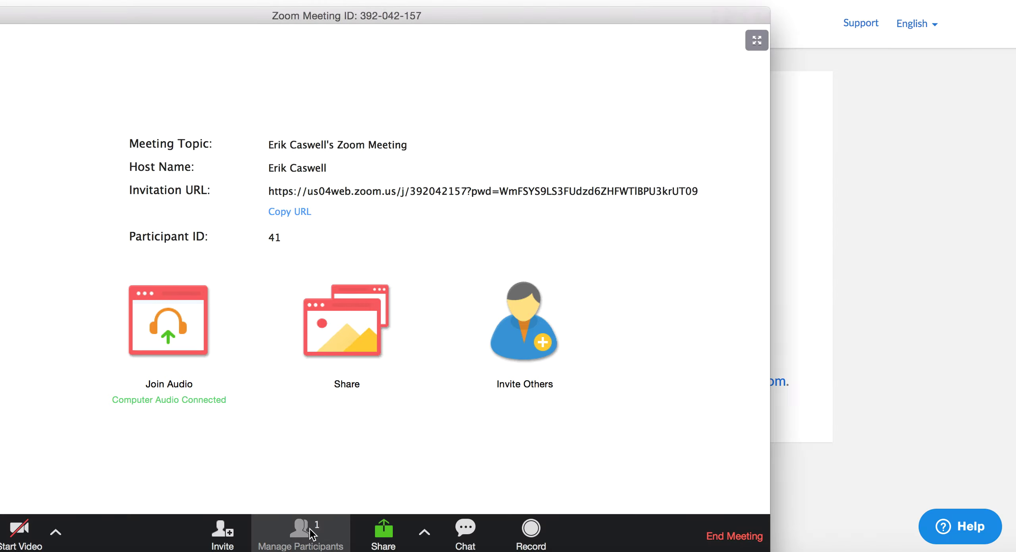
left_click_drag(490, 16, 640, 19)
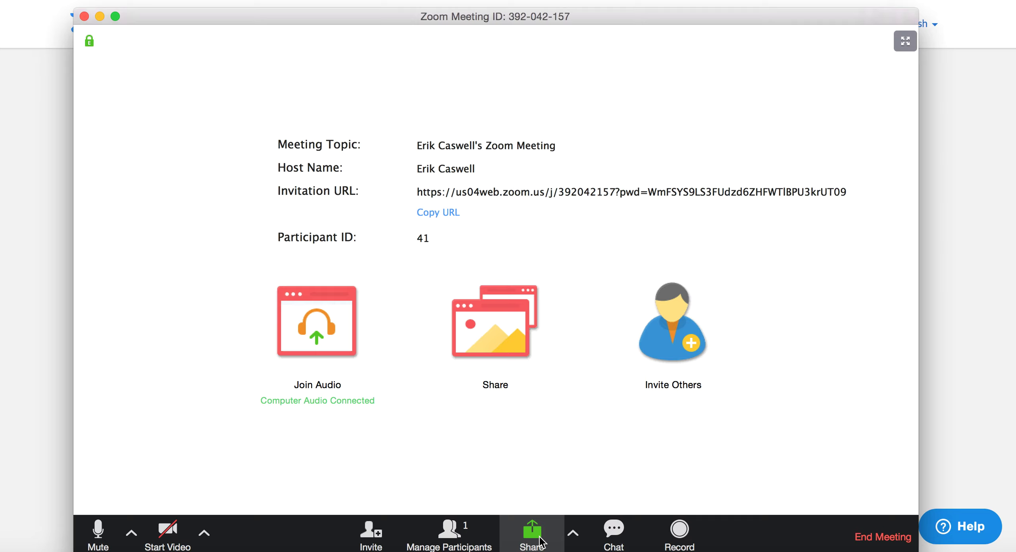
View the basic screen sharing choices, such as the desktop and whiteboard, and close them without sharing.
left_click(540, 542)
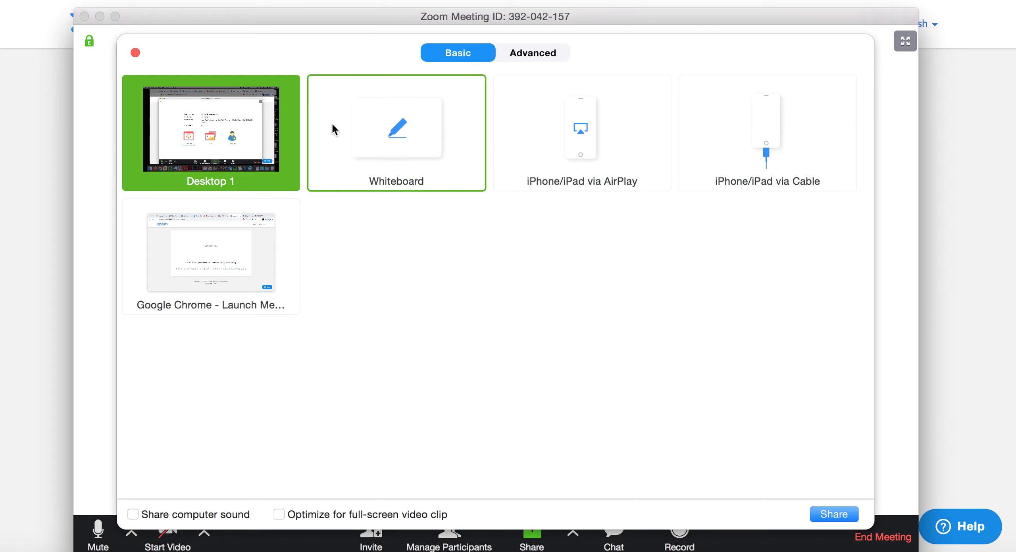
left_click(135, 53)
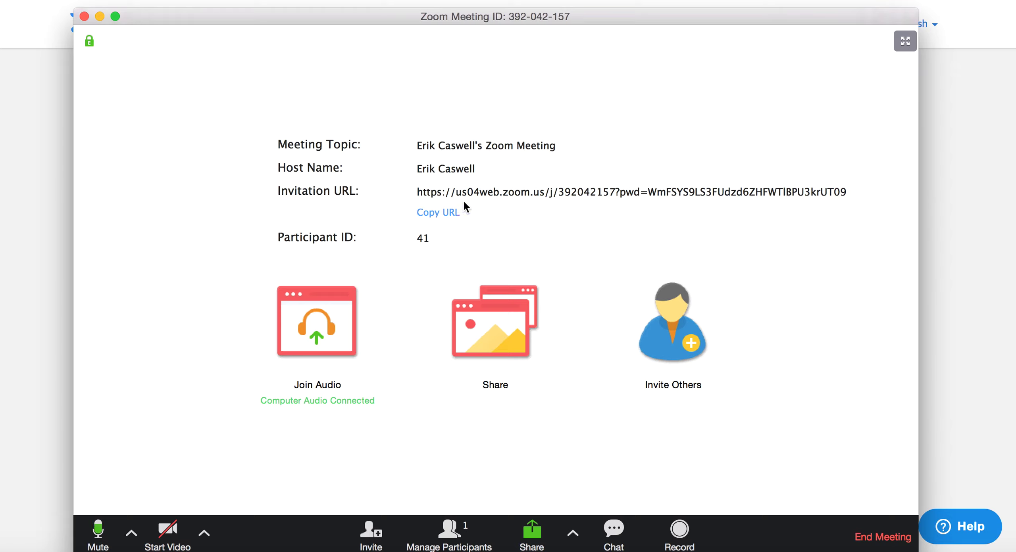
Leave the meeting without ending it for all, and close the remaining Zoom windows.
left_click(876, 533)
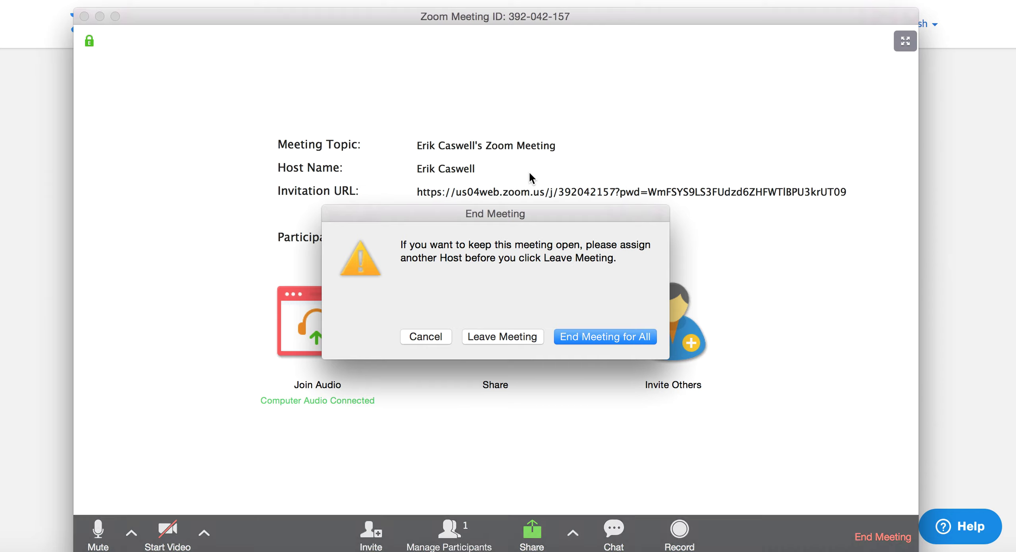
left_click(496, 336)
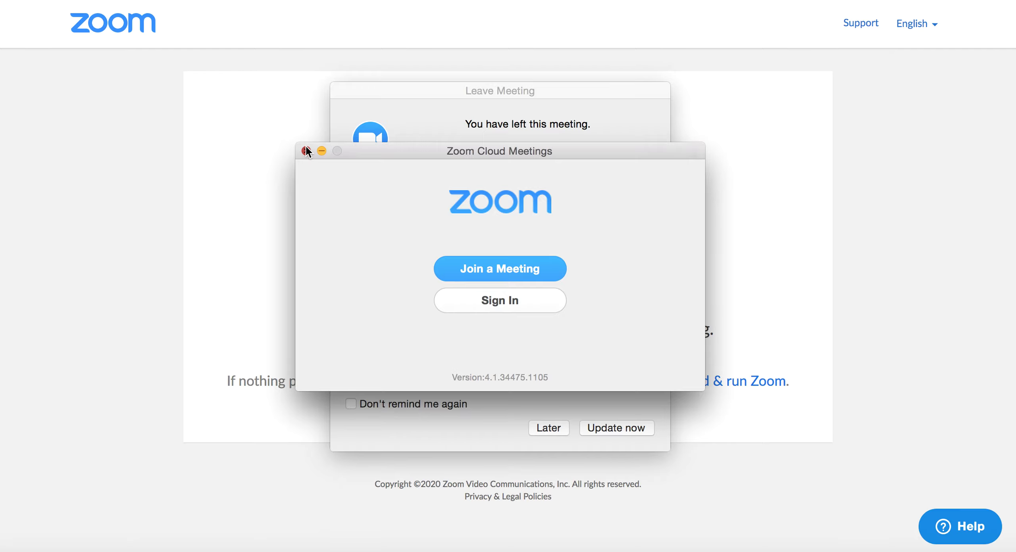
left_click(306, 151)
left_click(470, 389)
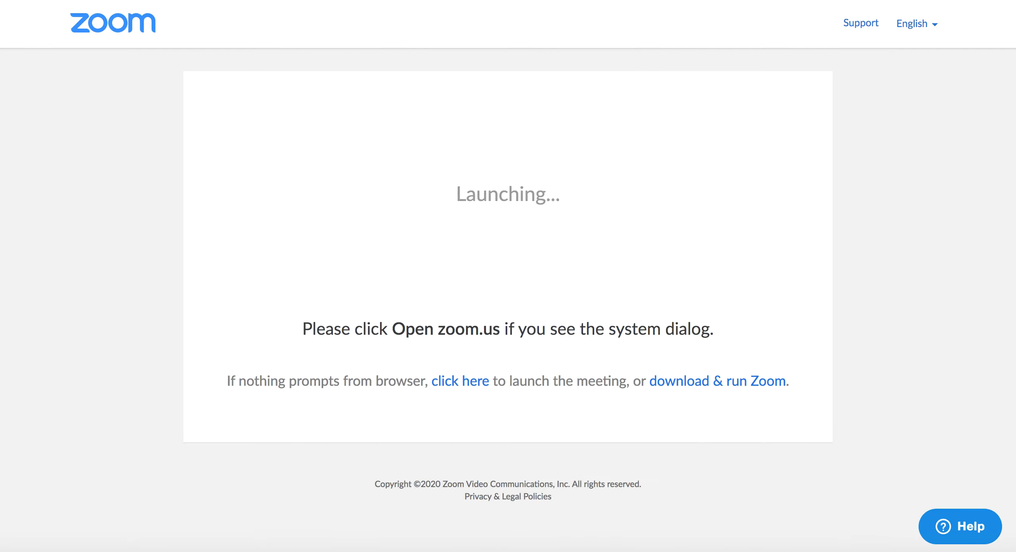
Go to the zoom.us website and open the page for joining a meeting.
key("super+l")
type("zoom.u")
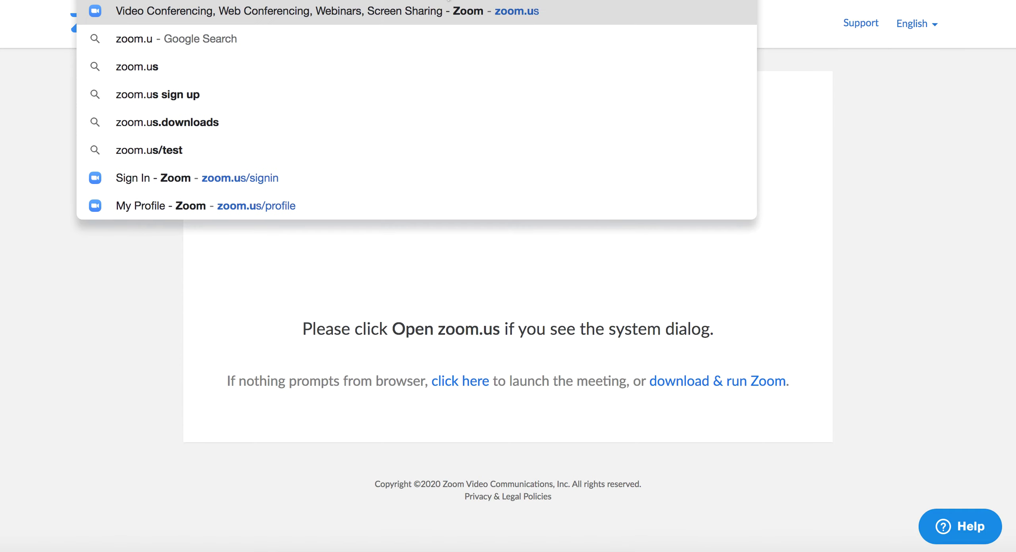
key("Return")
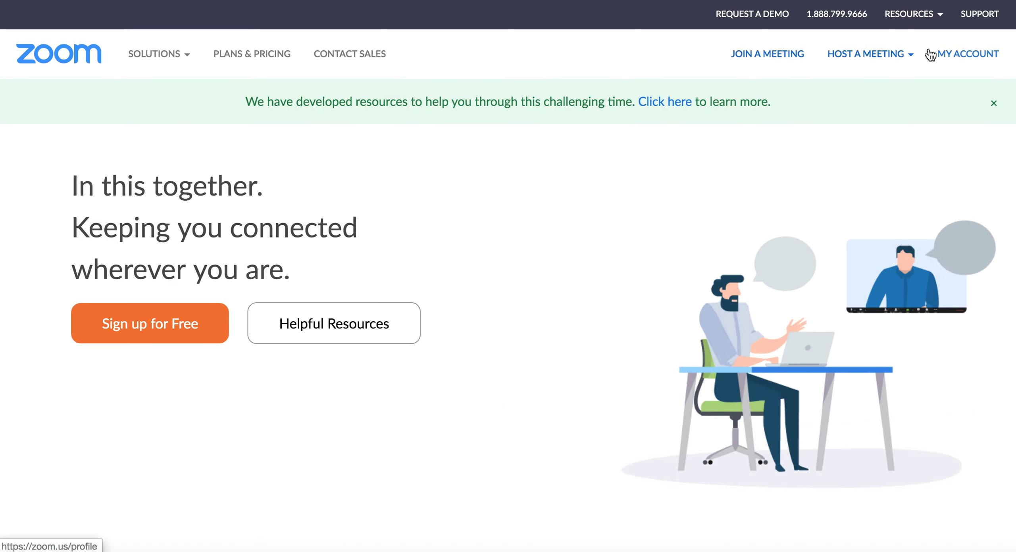
left_click(783, 58)
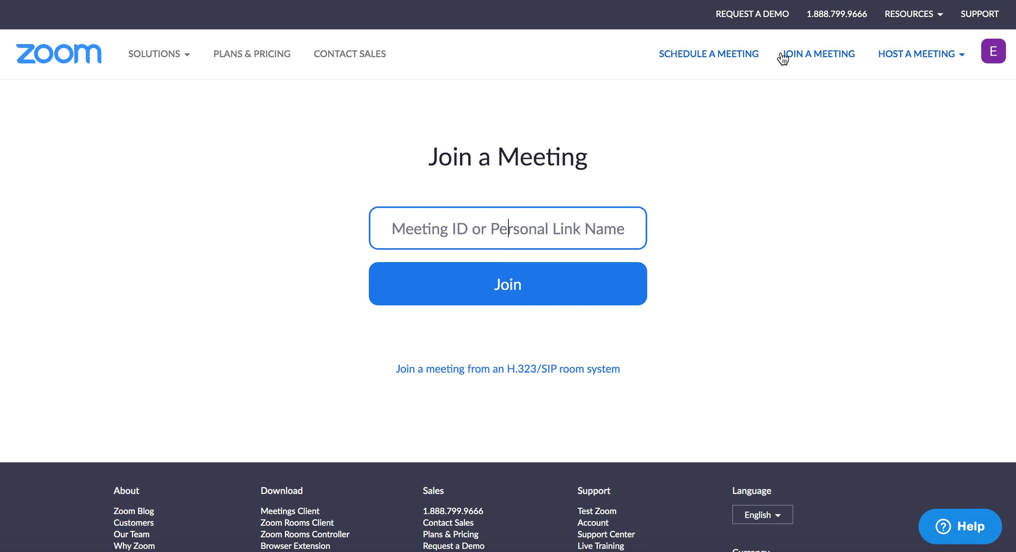
Try to join a meeting in the Zoom application by entering its meeting ID, and leave the attempt.
type("39")
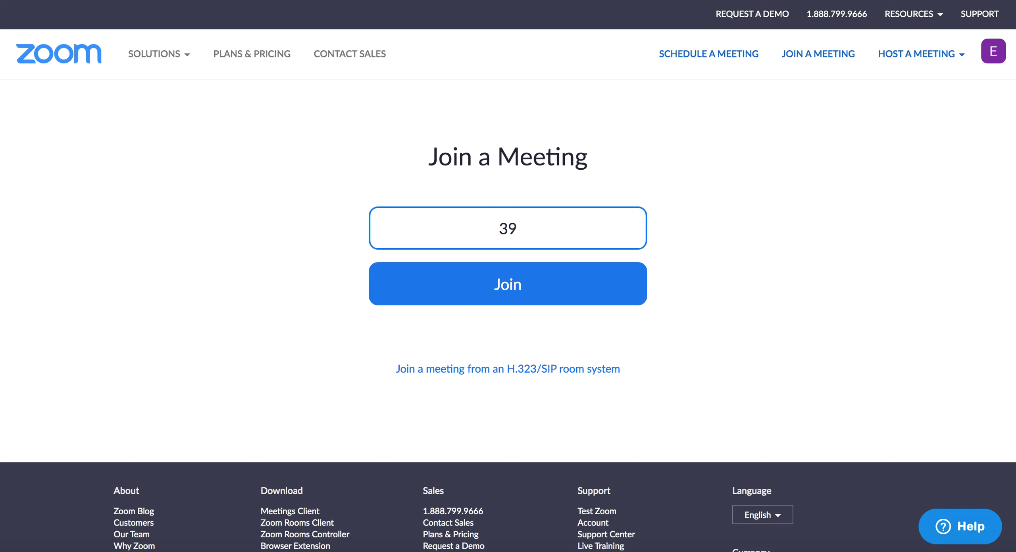
type("2 042 157")
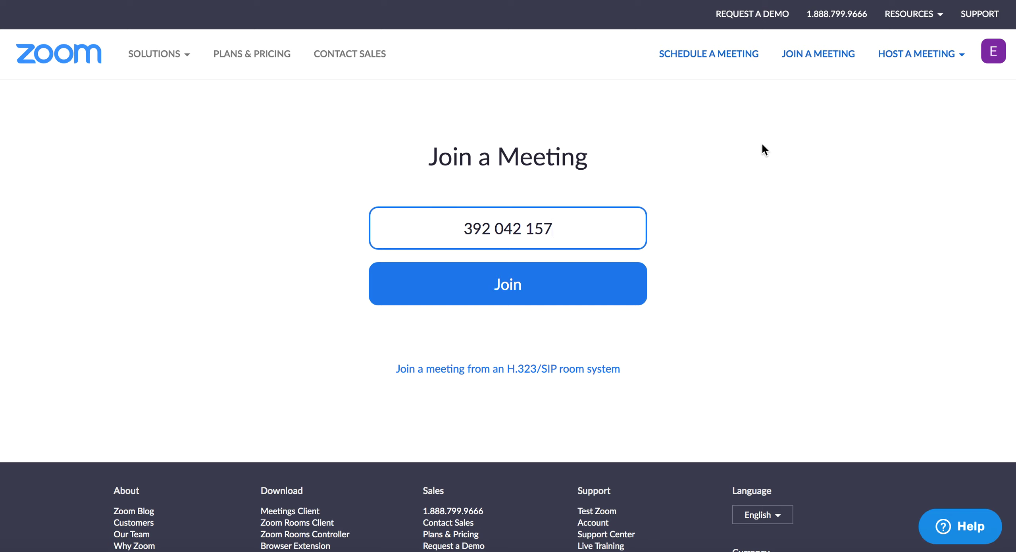
left_click(544, 292)
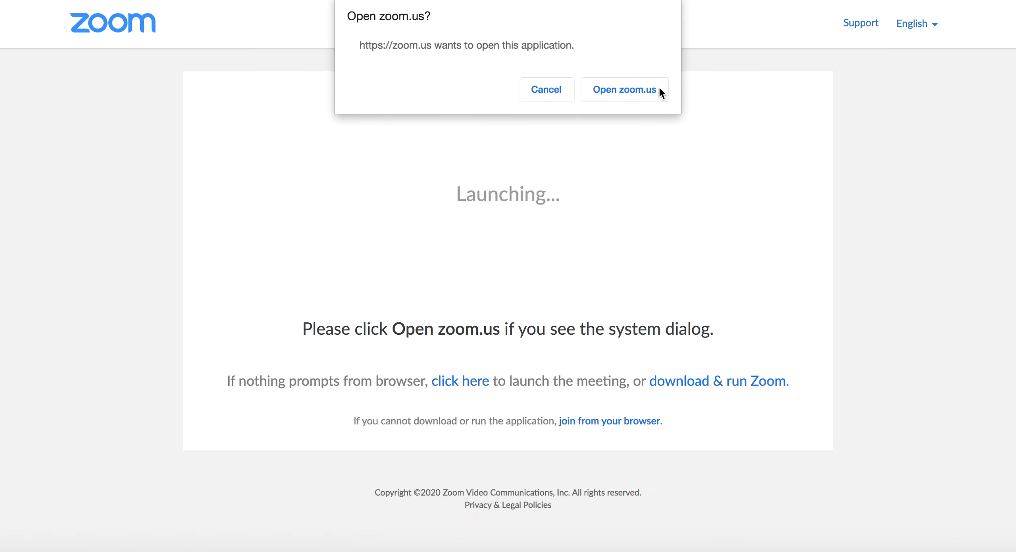
left_click(638, 90)
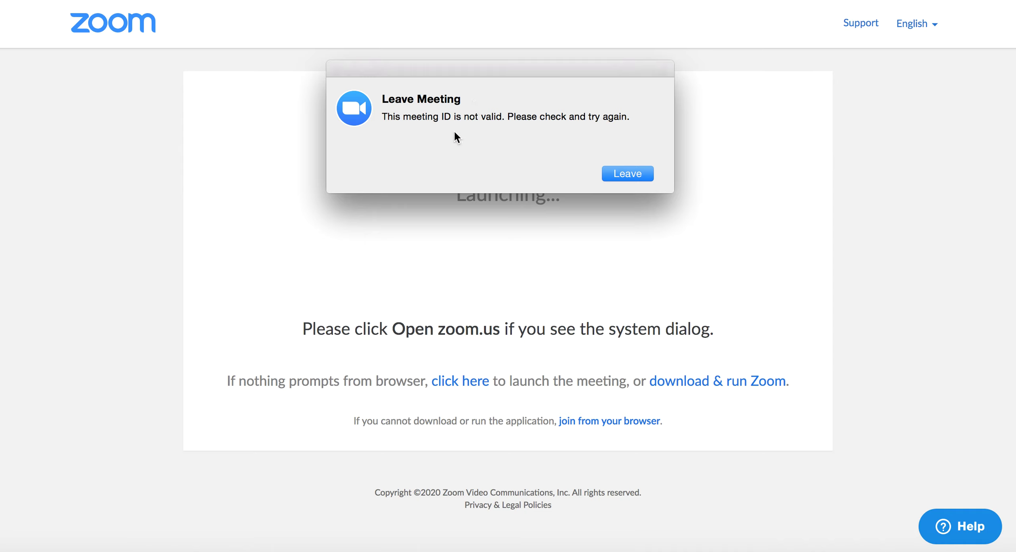
left_click(638, 175)
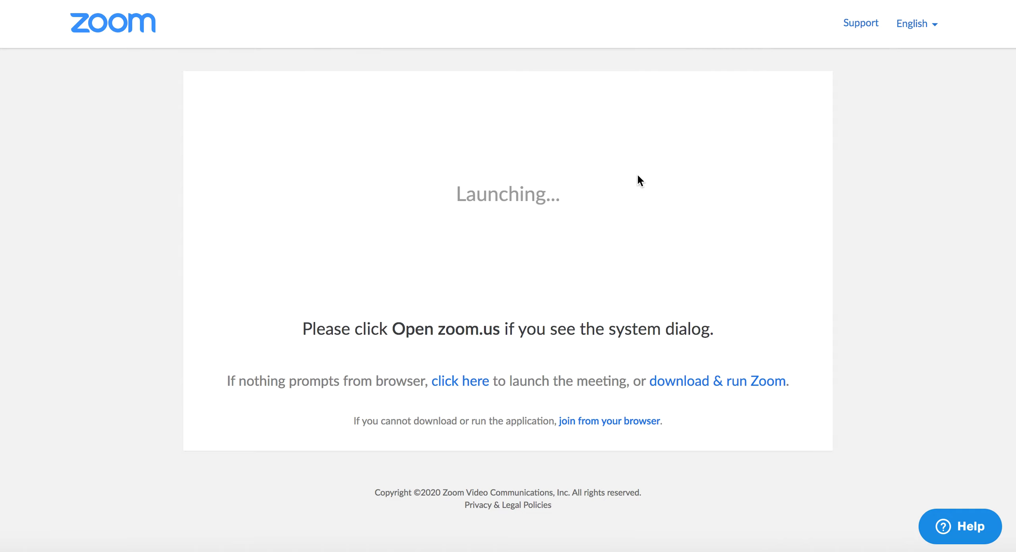
Return to the Zoom home page and view the available resources, such as video tutorials and live training.
left_click(124, 16)
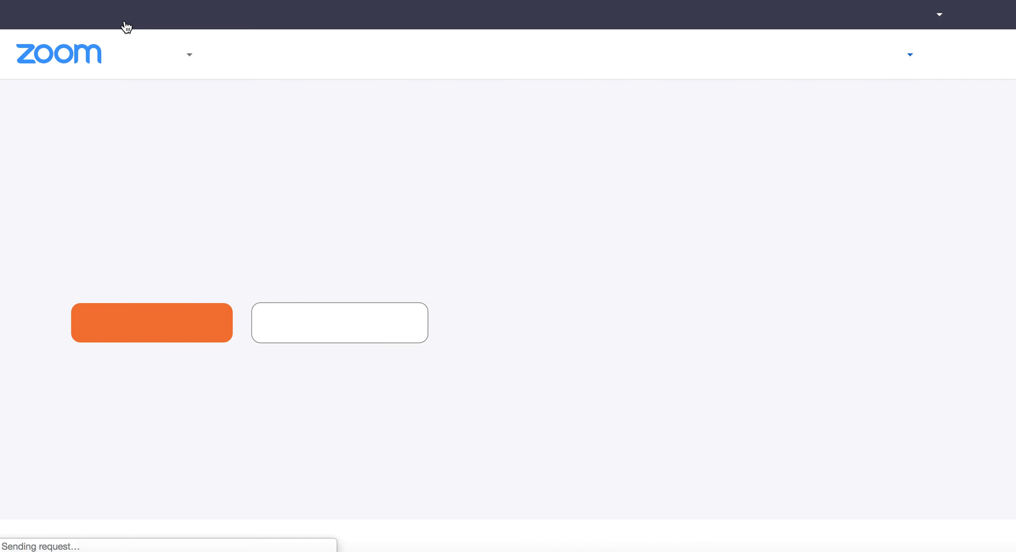
mouse_move(395, 246)
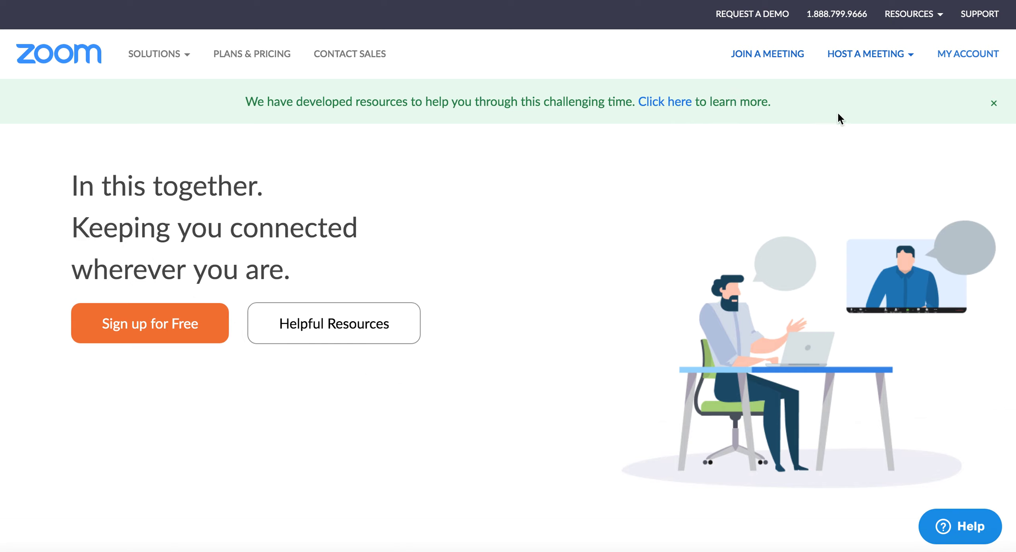
mouse_move(922, 19)
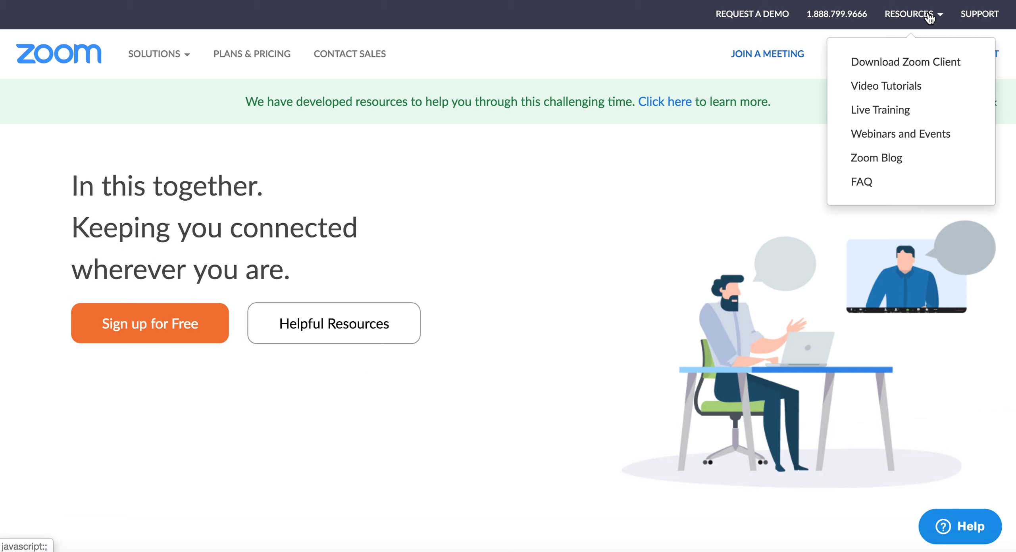